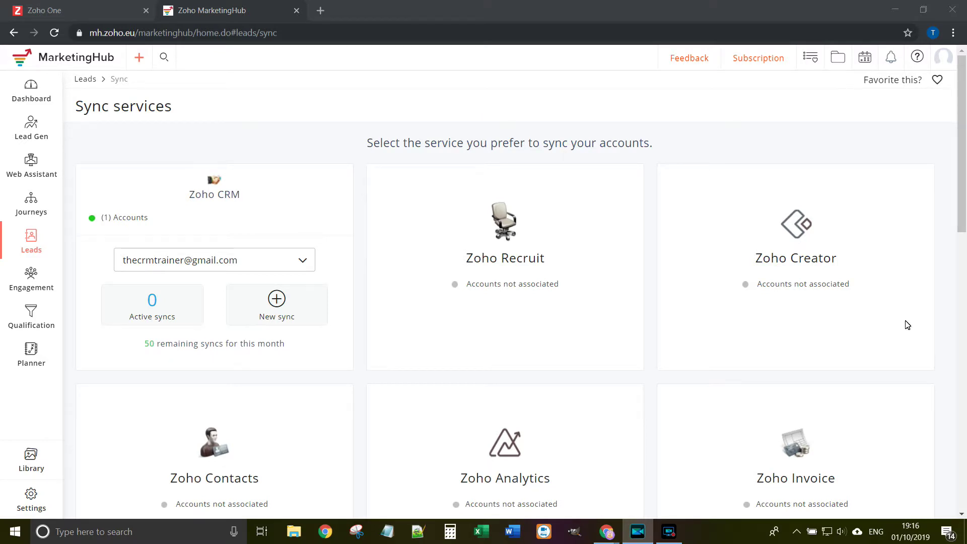
Step: Open the Manage lists page in the Leads section
{"action": "mouse_move", "coordinate": [28, 249]}
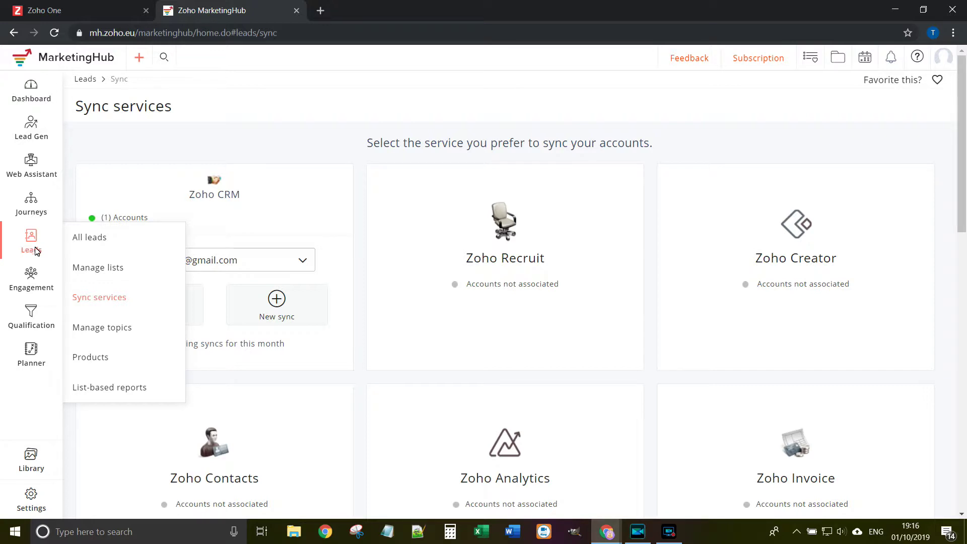
{"action": "left_click", "coordinate": [127, 264]}
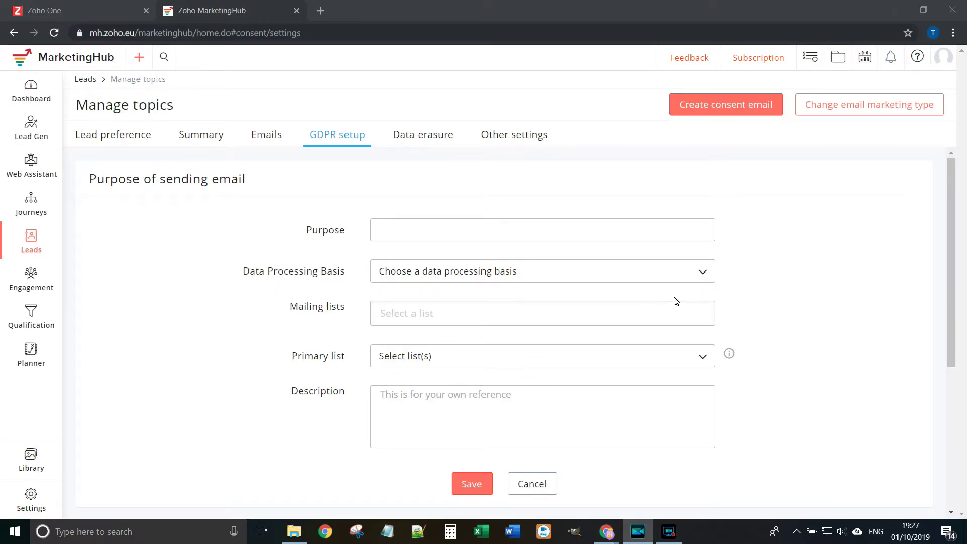
Step: Set the email purpose to "Marketing Communications and Product Updates" with Implied - Legitimate interest as its data processing basis
{"action": "left_click", "coordinate": [602, 234]}
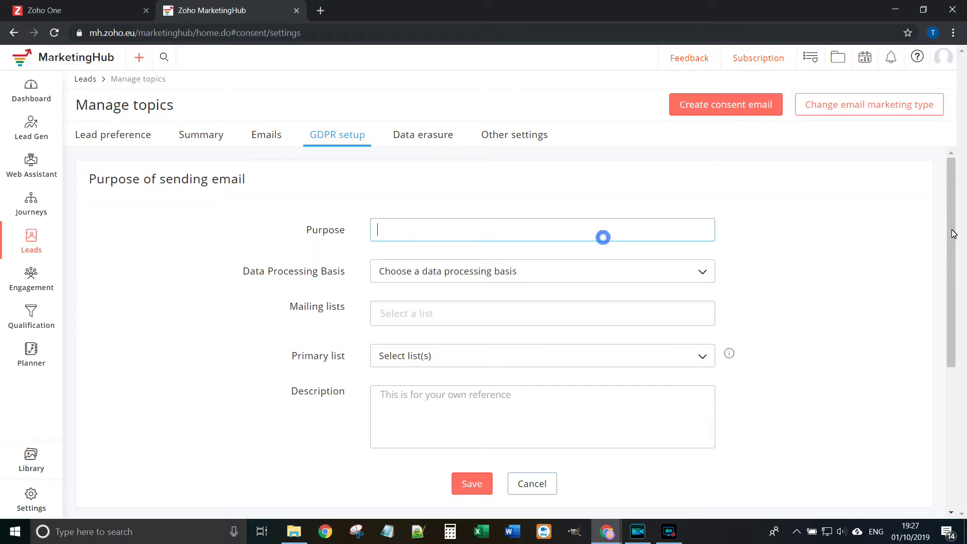
{"action": "type", "text": "Marketing Comm"}
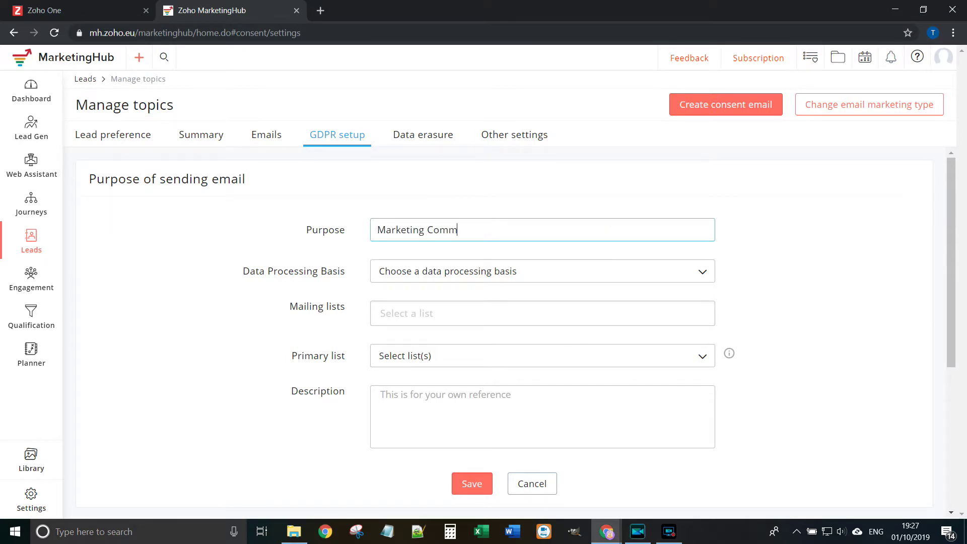
{"action": "type", "text": "unications and Product Updates"}
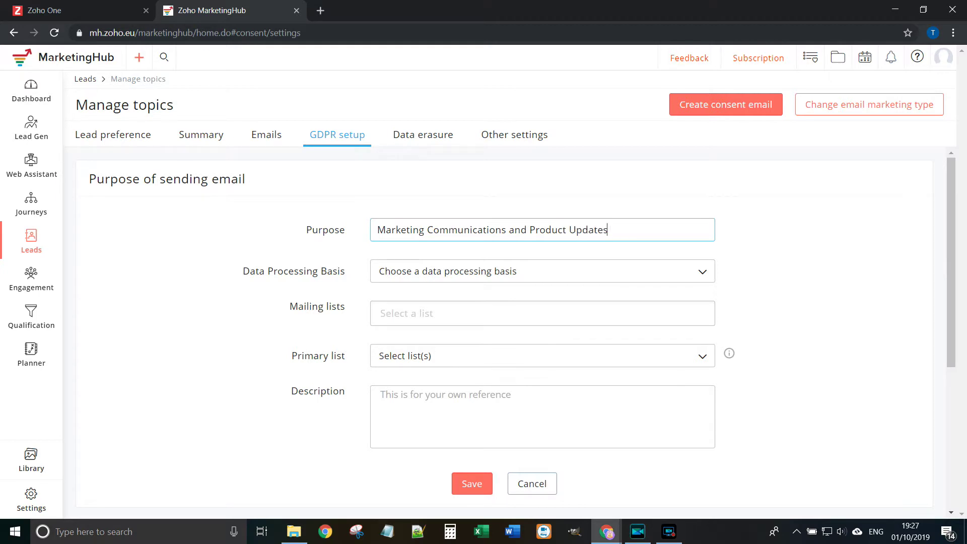
{"action": "left_click", "coordinate": [515, 275]}
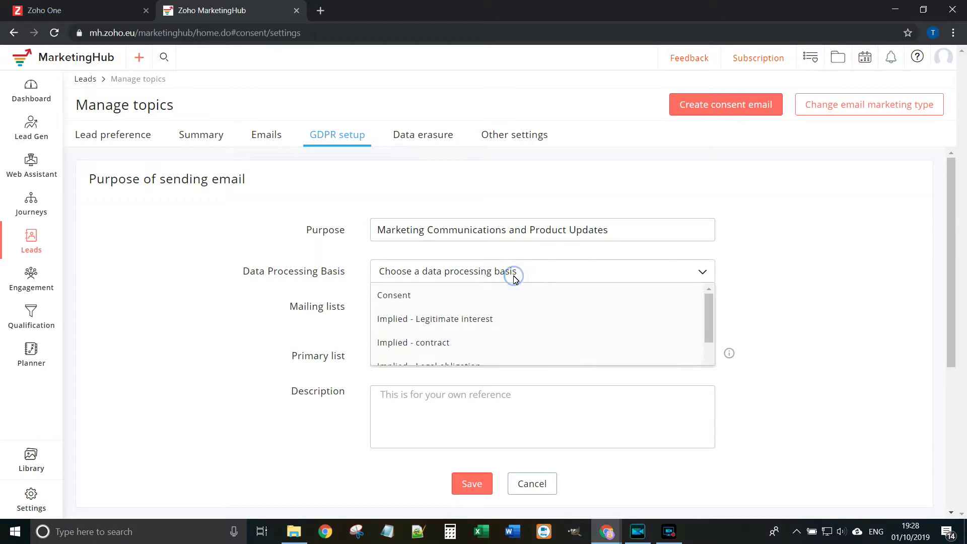
{"action": "left_click", "coordinate": [458, 319]}
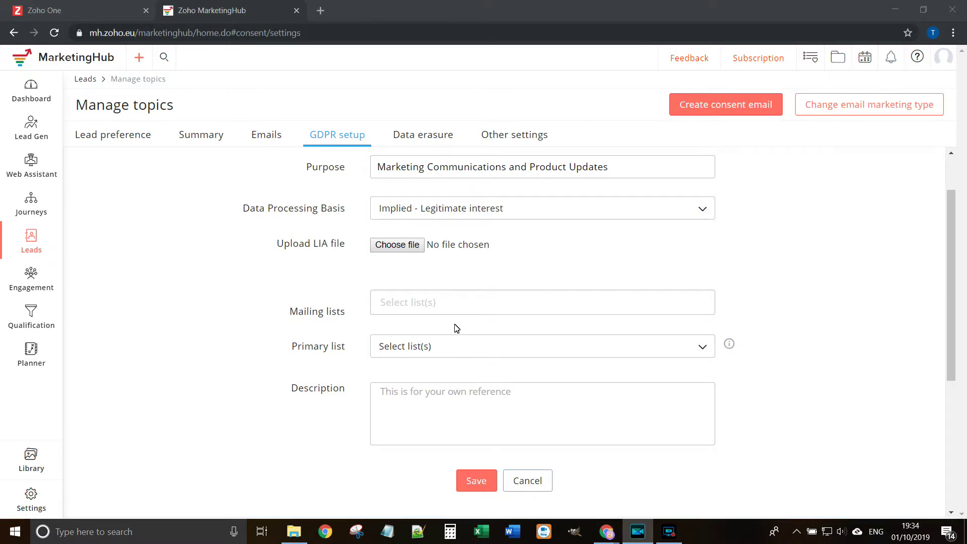
Step: Start a new mailing list for the purpose, named "Leads sync mailing list", that leads cannot join via signup forms
{"action": "left_click", "coordinate": [464, 304]}
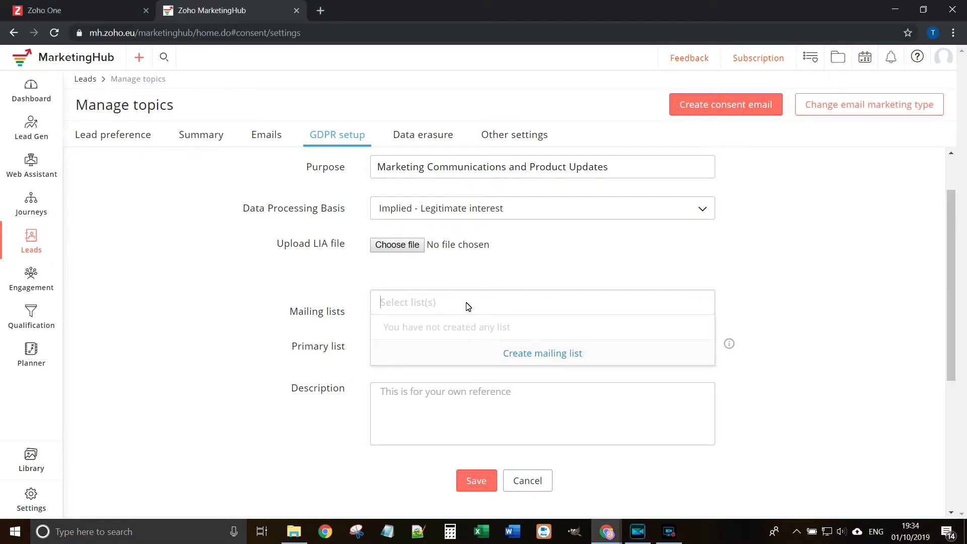
{"action": "left_click", "coordinate": [549, 356]}
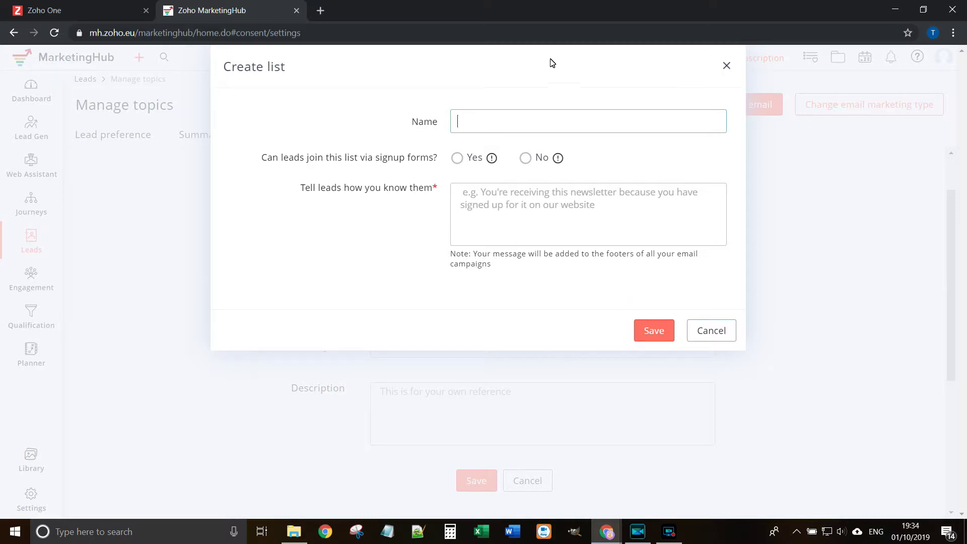
{"action": "left_click", "coordinate": [547, 121]}
{"action": "type", "text": "Leads sync mailinglist"}
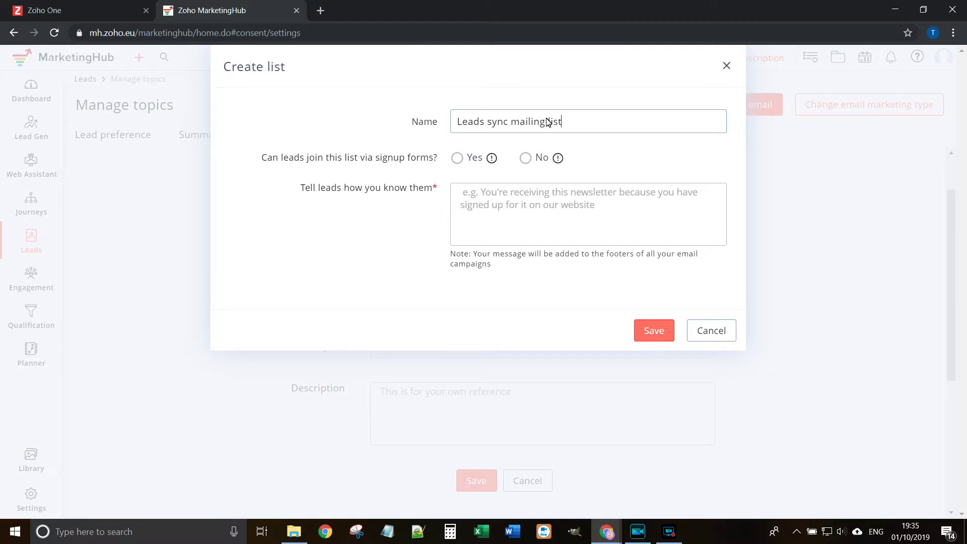
{"action": "left_click", "coordinate": [525, 158]}
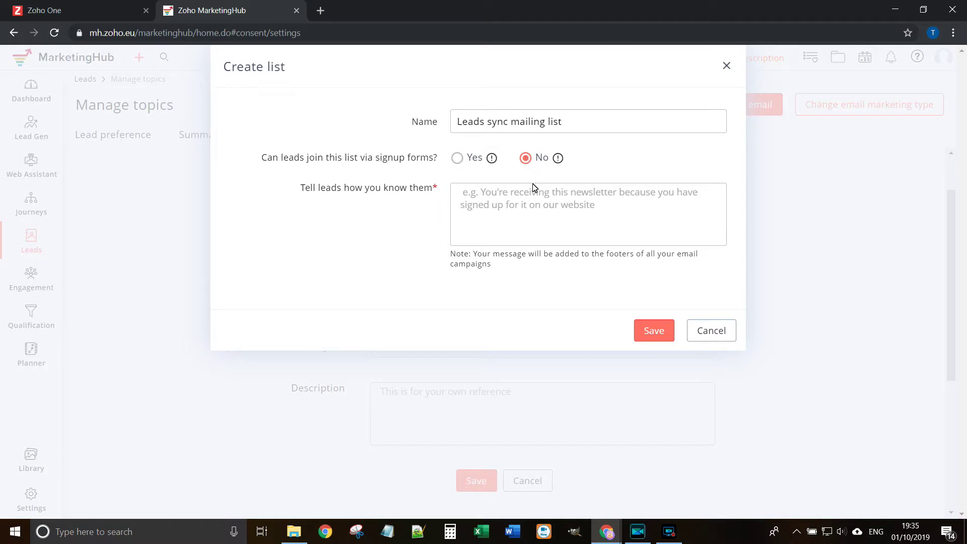
Step: Tell leads "You are receiving emails because you have expressed an interest in The CRM Trainer." and save the mailing list
{"action": "left_click", "coordinate": [540, 201]}
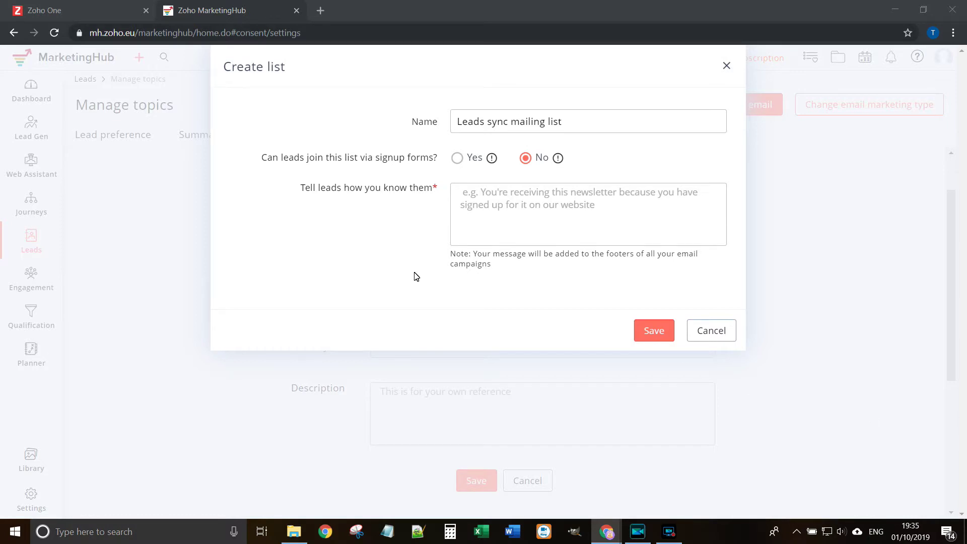
{"action": "left_click", "coordinate": [502, 223]}
{"action": "type", "text": "You are receiving emails because you have expressed an interest in The CRM Trainer."}
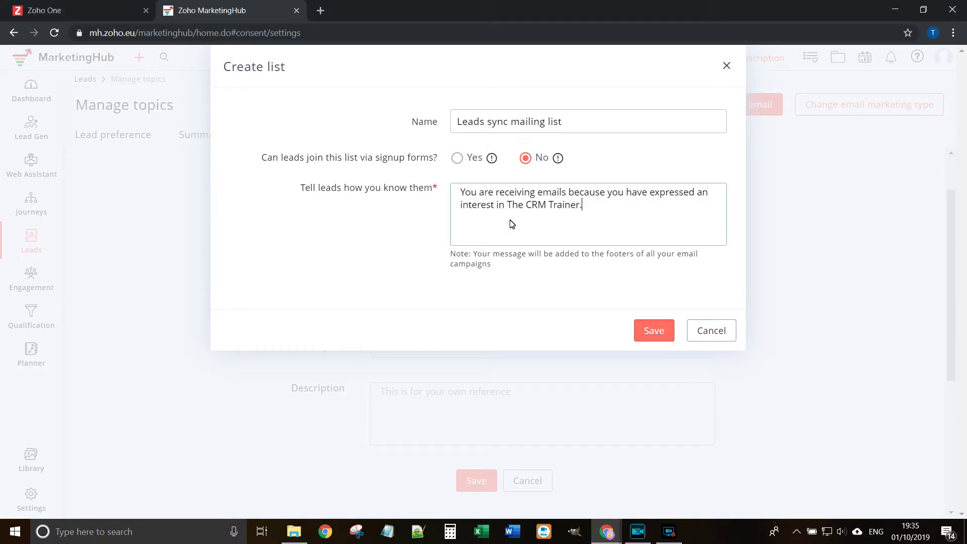
{"action": "left_click", "coordinate": [459, 193]}
{"action": "left_click", "coordinate": [660, 325]}
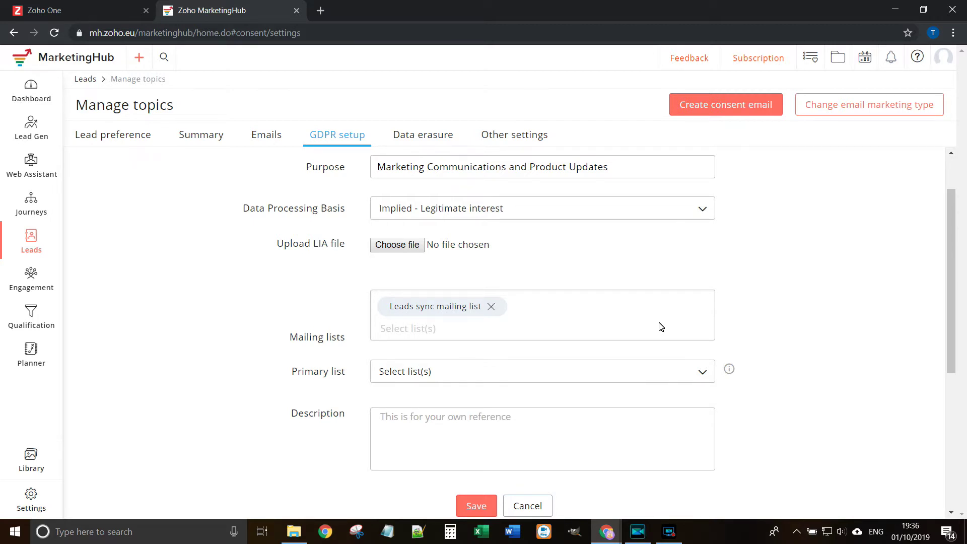
Step: Make Leads sync mailing list the primary list, describe the purpose as "Leads sync example", and save it
{"action": "left_click", "coordinate": [647, 369]}
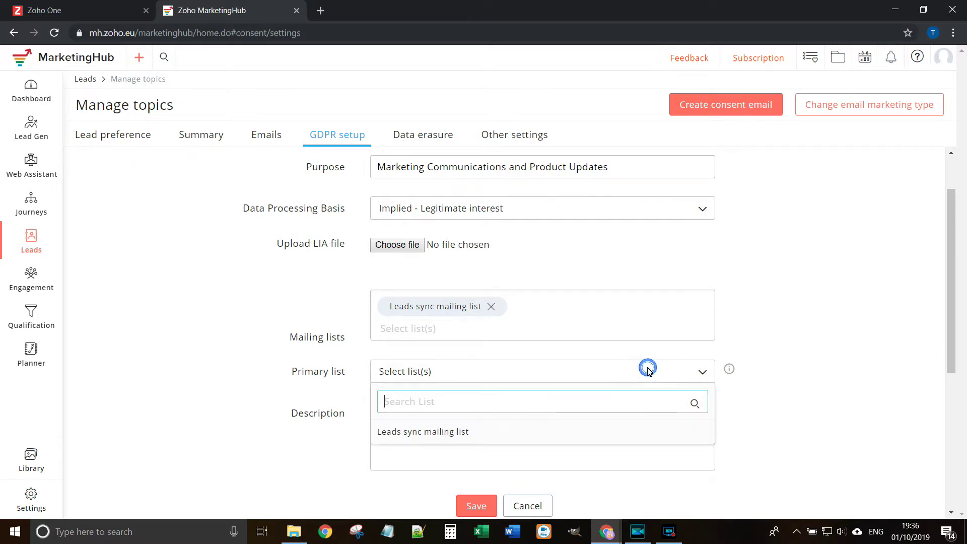
{"action": "left_click", "coordinate": [471, 435]}
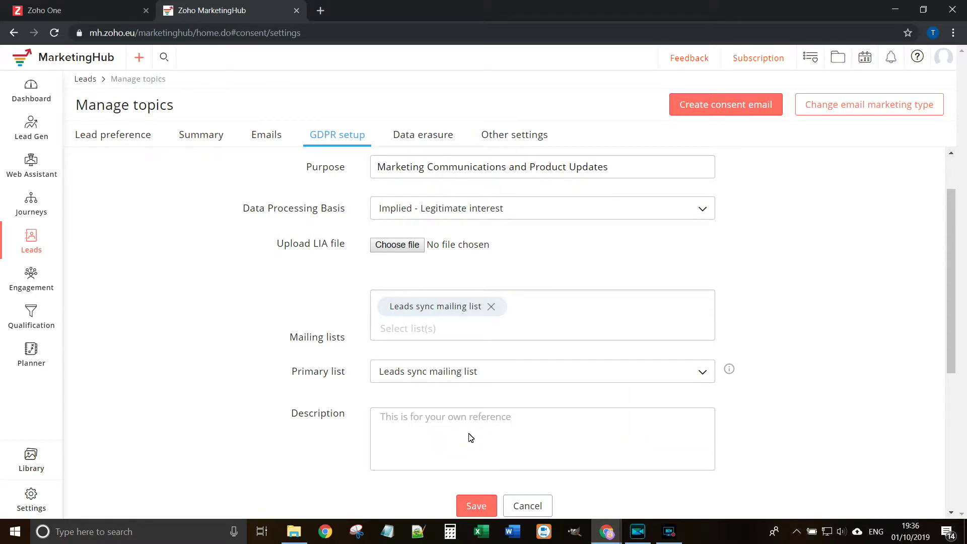
{"action": "left_click", "coordinate": [471, 437]}
{"action": "type", "text": "Leds"}
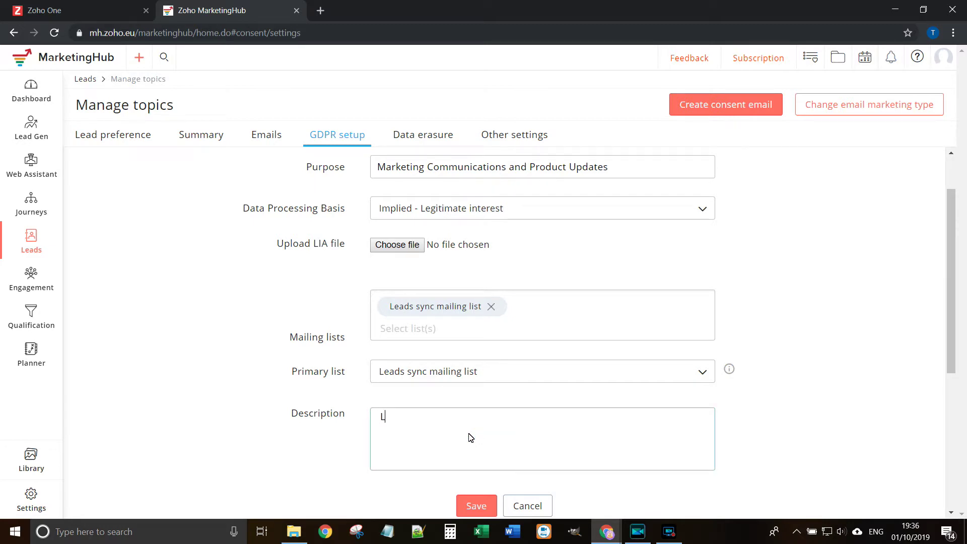
{"action": "key", "text": "BackSpace"}
{"action": "key", "text": "BackSpace"}
{"action": "type", "text": "ads sync example"}
{"action": "scroll", "coordinate": [468, 436], "scroll_direction": "down", "scroll_amount": 1}
{"action": "left_click", "coordinate": [476, 443]}
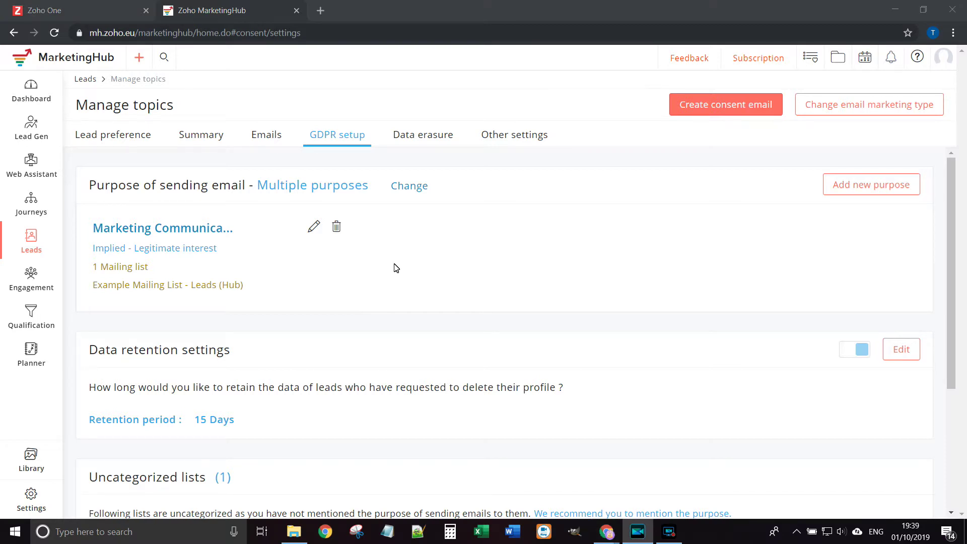
Step: Start a new immediate sync of the Leads module from Zoho CRM in Sync services
{"action": "left_click", "coordinate": [38, 248]}
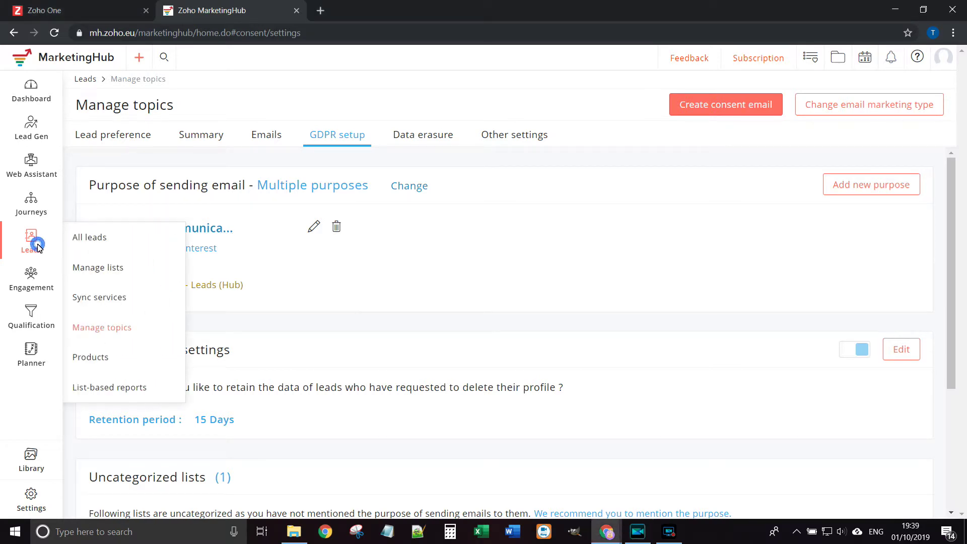
{"action": "left_click", "coordinate": [103, 297]}
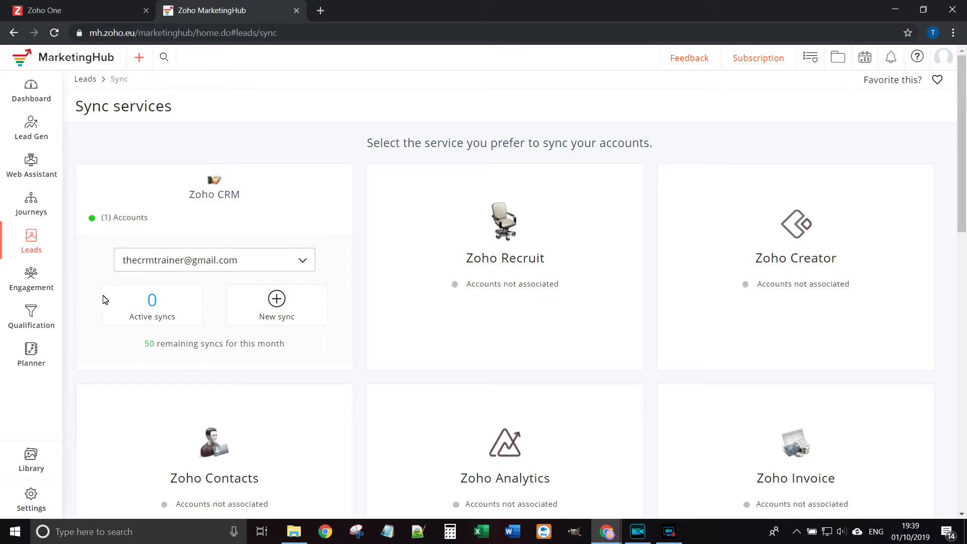
{"action": "left_click", "coordinate": [289, 312]}
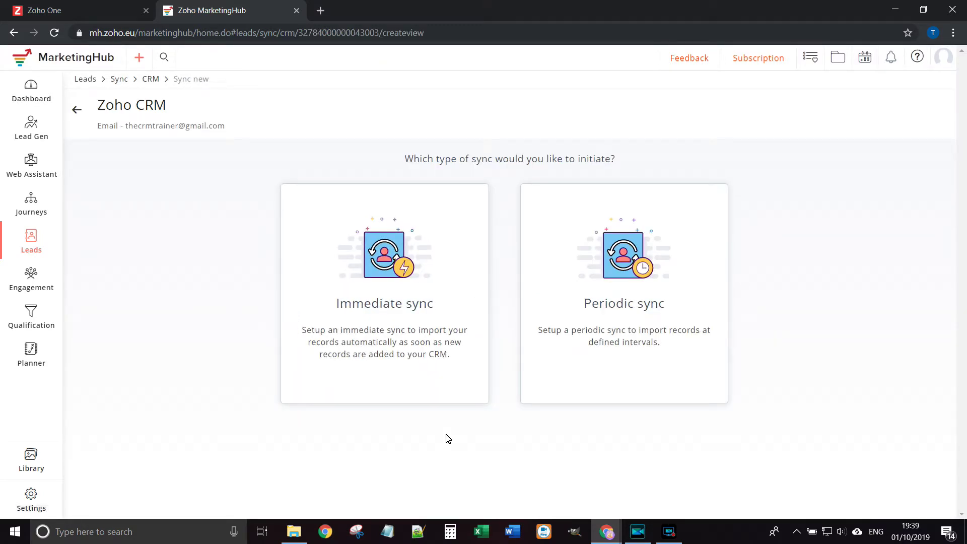
{"action": "mouse_move", "coordinate": [425, 362]}
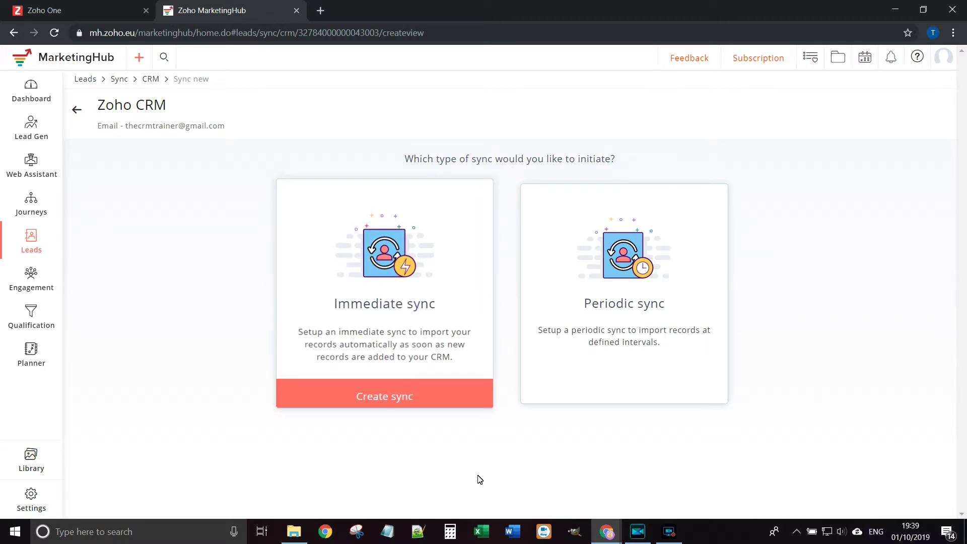
{"action": "mouse_move", "coordinate": [615, 369]}
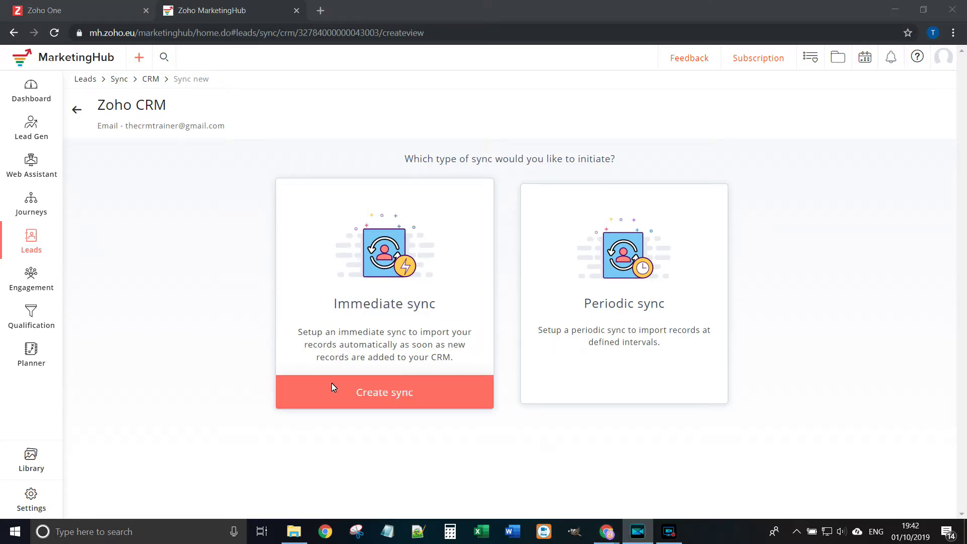
{"action": "left_click", "coordinate": [332, 385]}
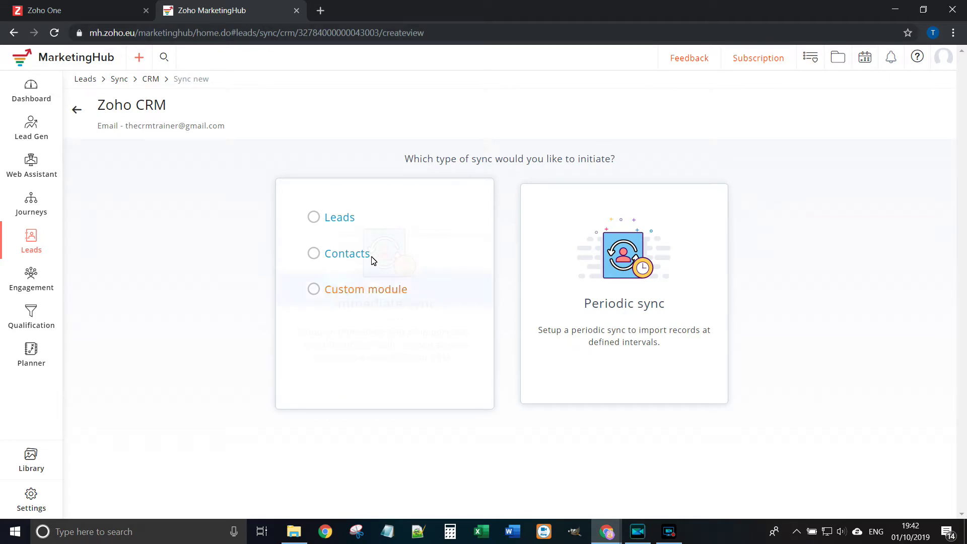
{"action": "left_click", "coordinate": [343, 219]}
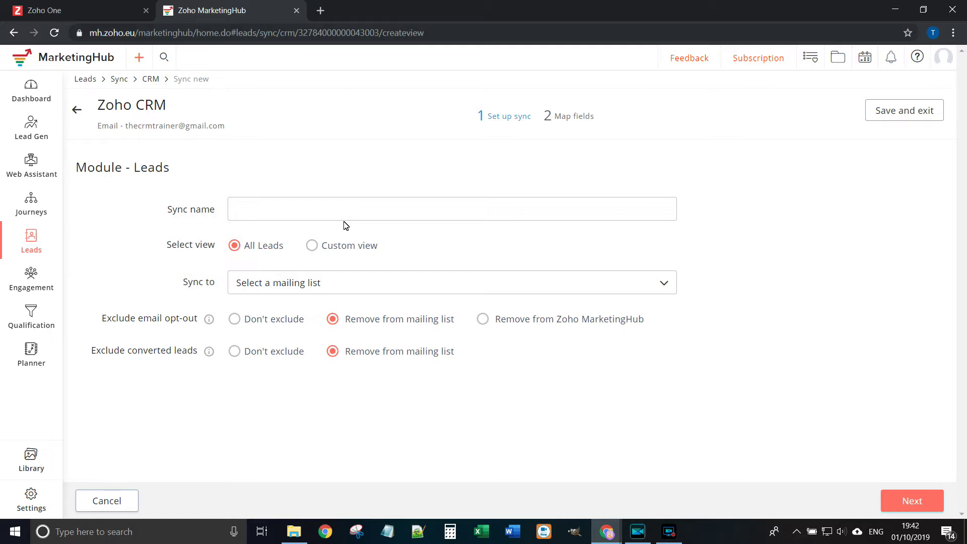
Step: Set up the sync as "Example Sync - Leads", from the Example Data custom view to the Example Mailing List - Leads
{"action": "left_click", "coordinate": [383, 208]}
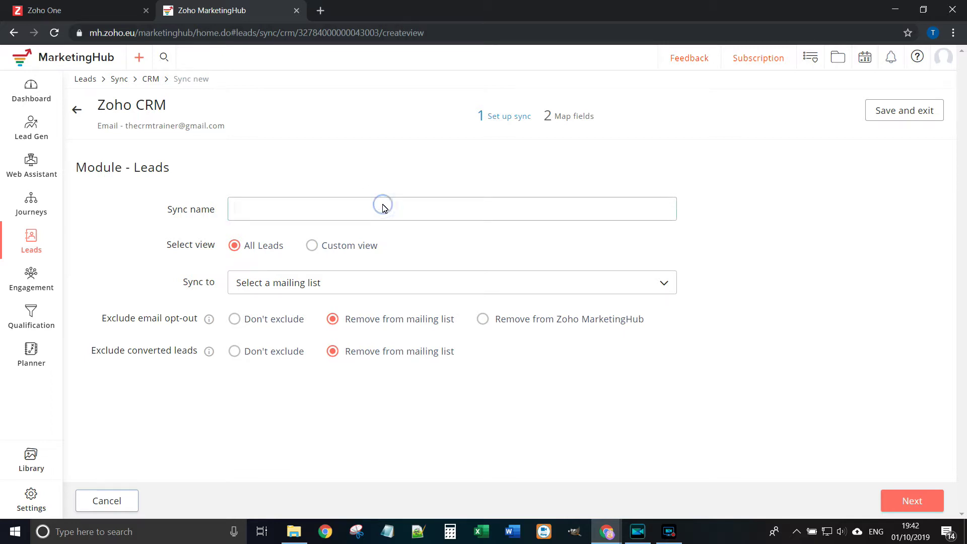
{"action": "type", "text": "Example Sync - Leads"}
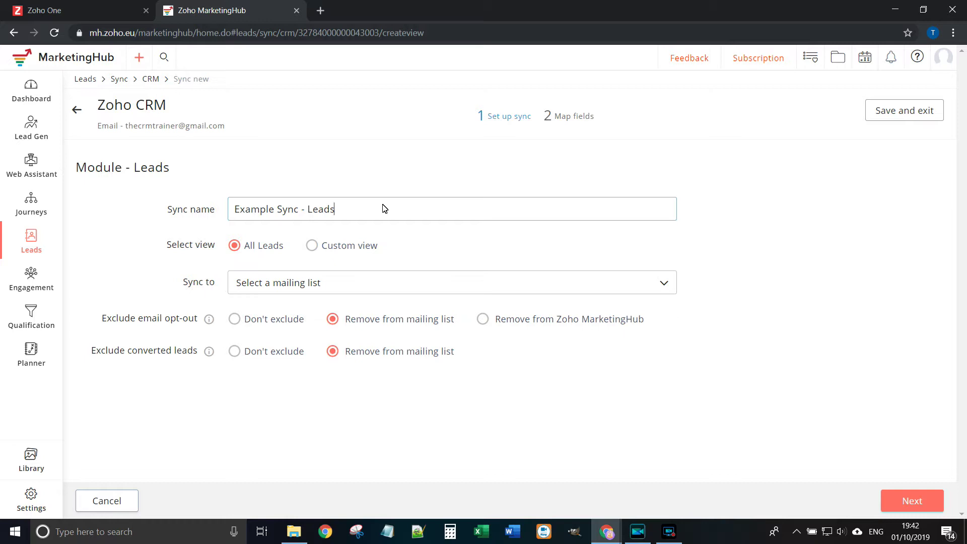
{"action": "left_click", "coordinate": [316, 250]}
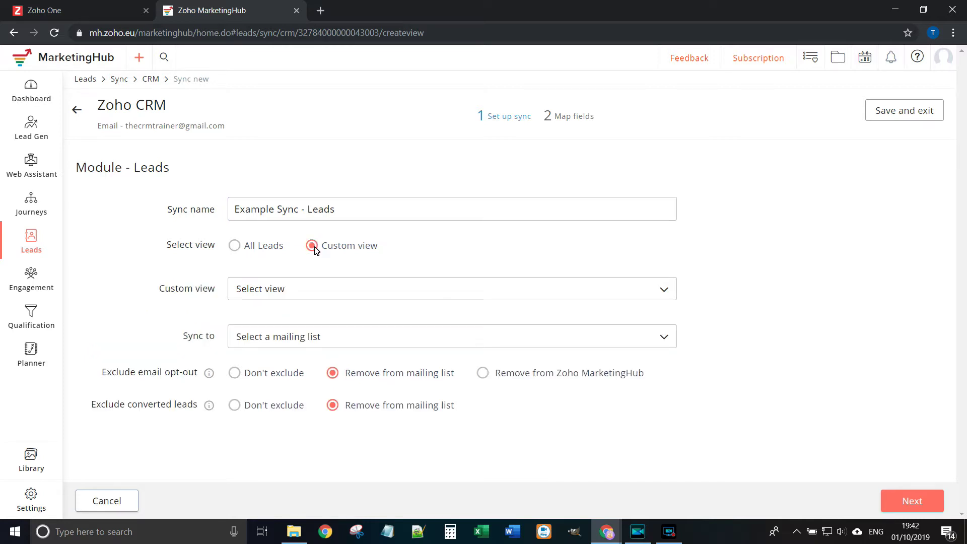
{"action": "left_click", "coordinate": [331, 295]}
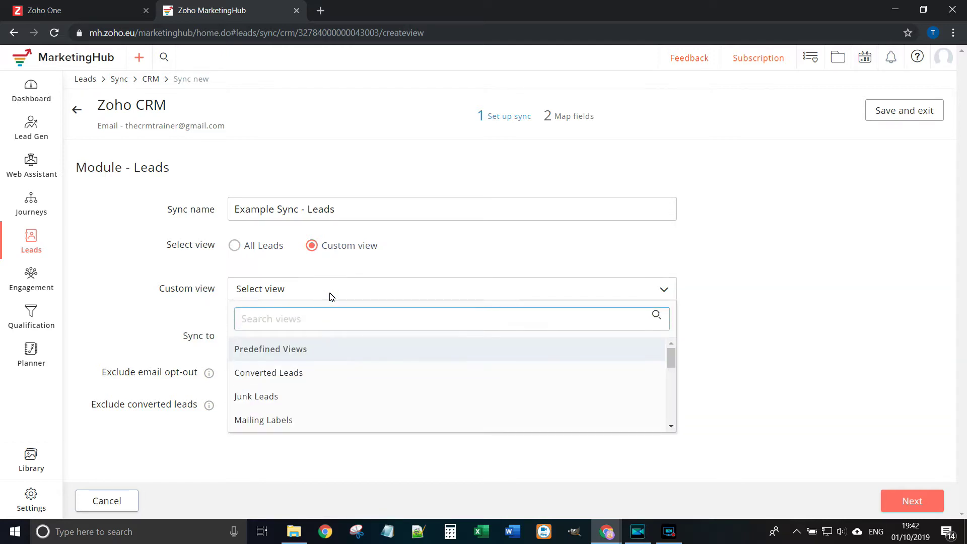
{"action": "scroll", "coordinate": [384, 373], "scroll_direction": "down", "scroll_amount": 3}
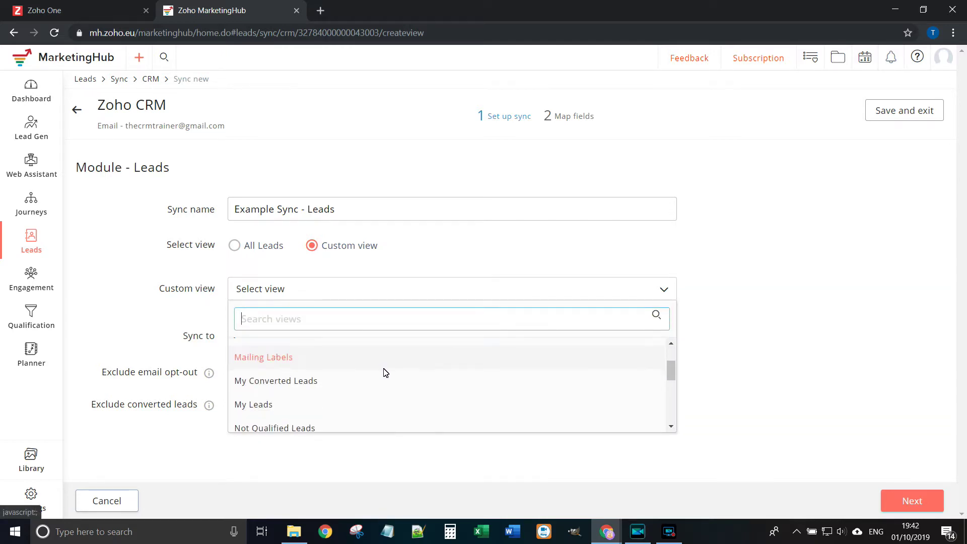
{"action": "scroll", "coordinate": [384, 373], "scroll_direction": "down", "scroll_amount": 5}
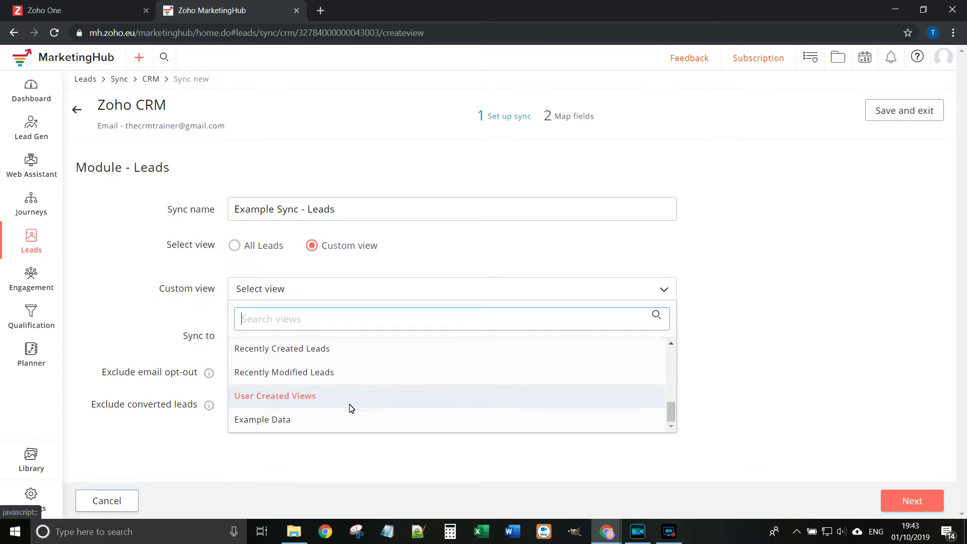
{"action": "left_click", "coordinate": [344, 420]}
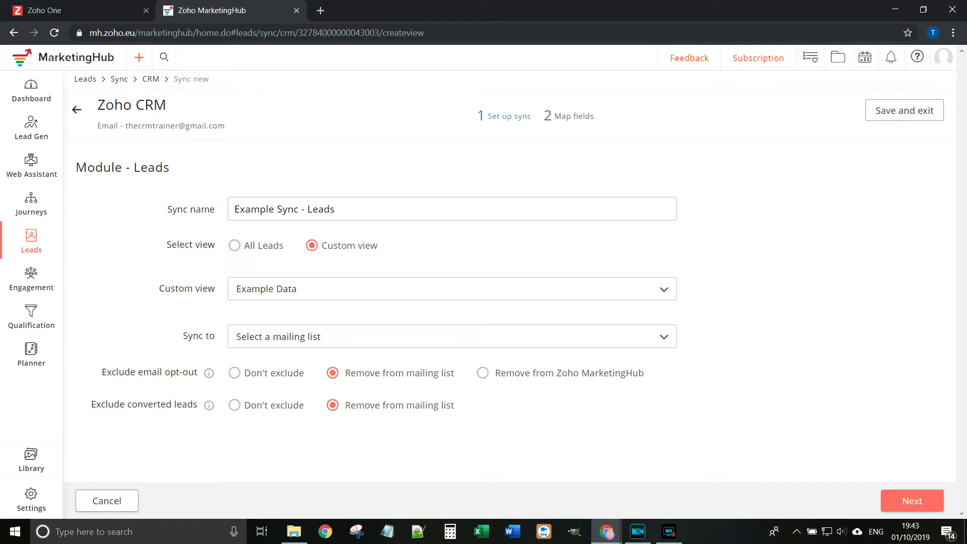
{"action": "left_click", "coordinate": [645, 336]}
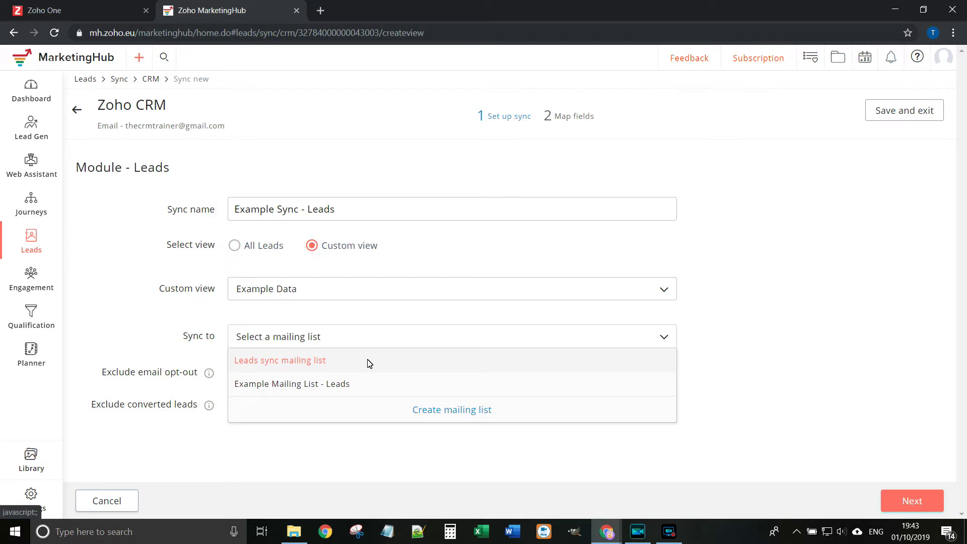
{"action": "left_click", "coordinate": [371, 385]}
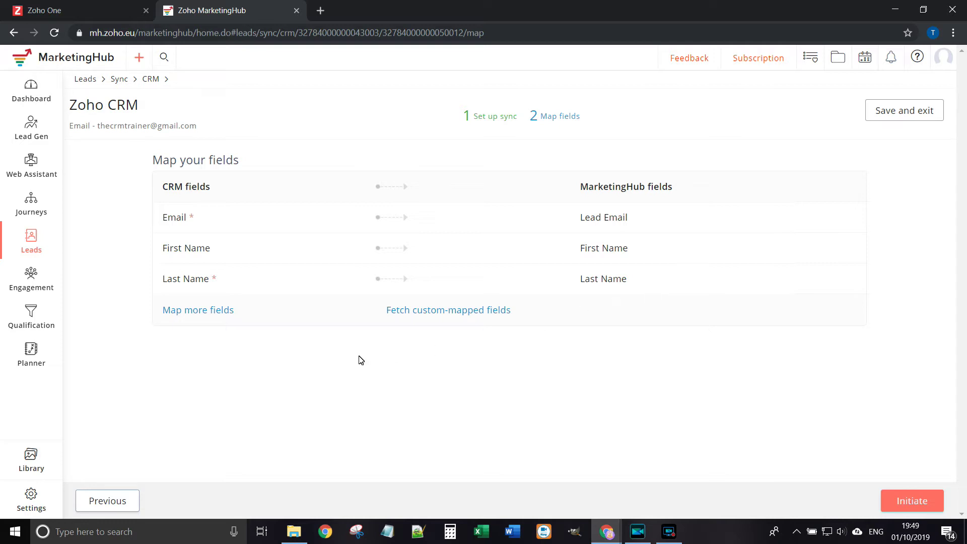
Step: Map the CRM field Salutation to a new MarketingHub field named Salutation
{"action": "left_click", "coordinate": [209, 312]}
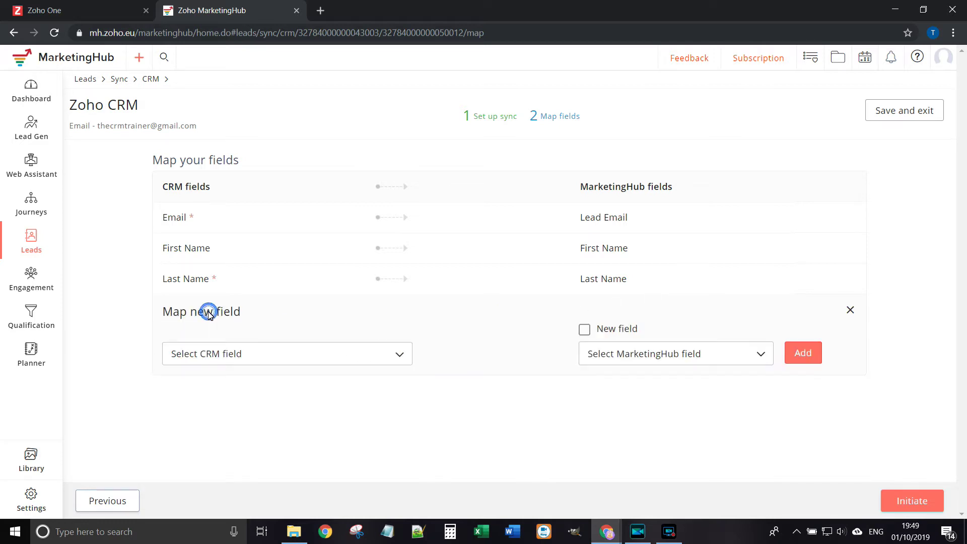
{"action": "left_click", "coordinate": [236, 355]}
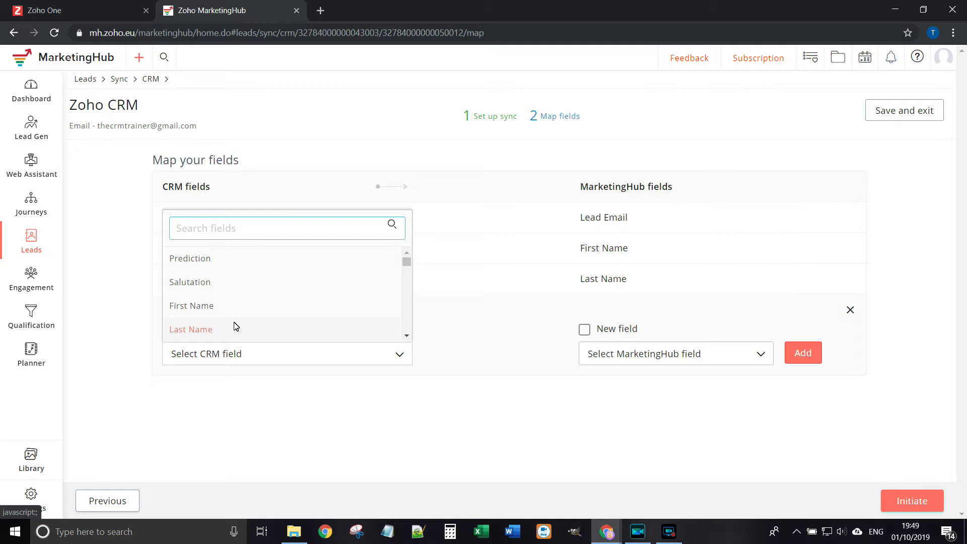
{"action": "left_click", "coordinate": [238, 293]}
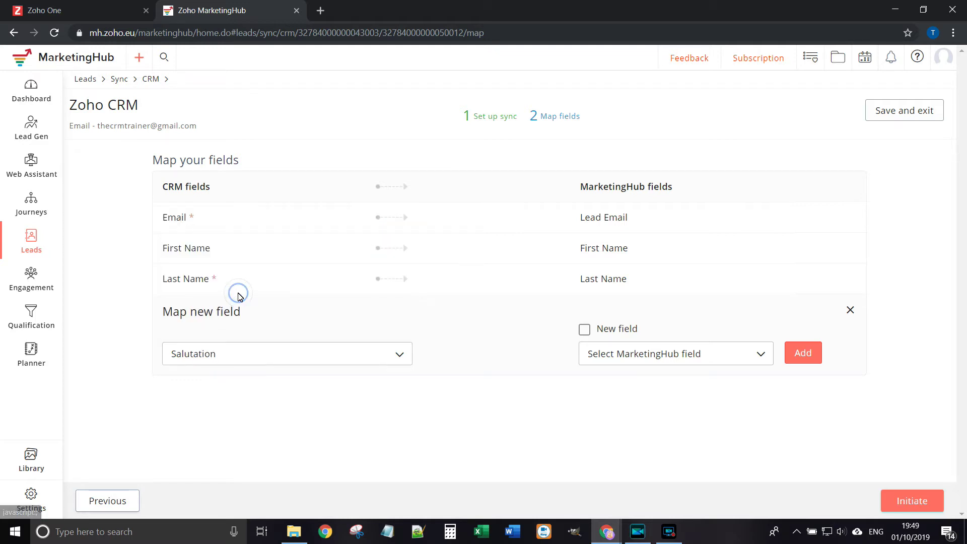
{"action": "left_click", "coordinate": [650, 355]}
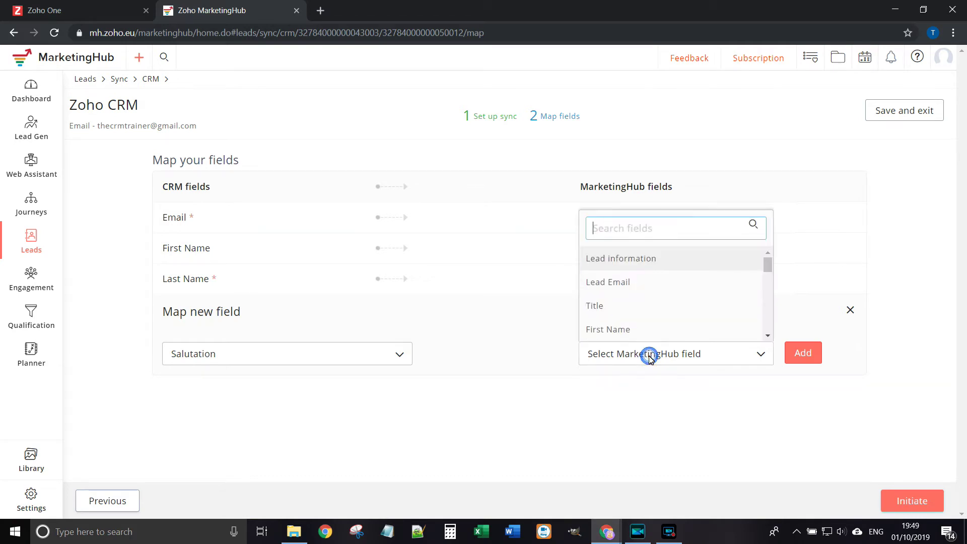
{"action": "scroll", "coordinate": [669, 274], "scroll_direction": "down", "scroll_amount": 5}
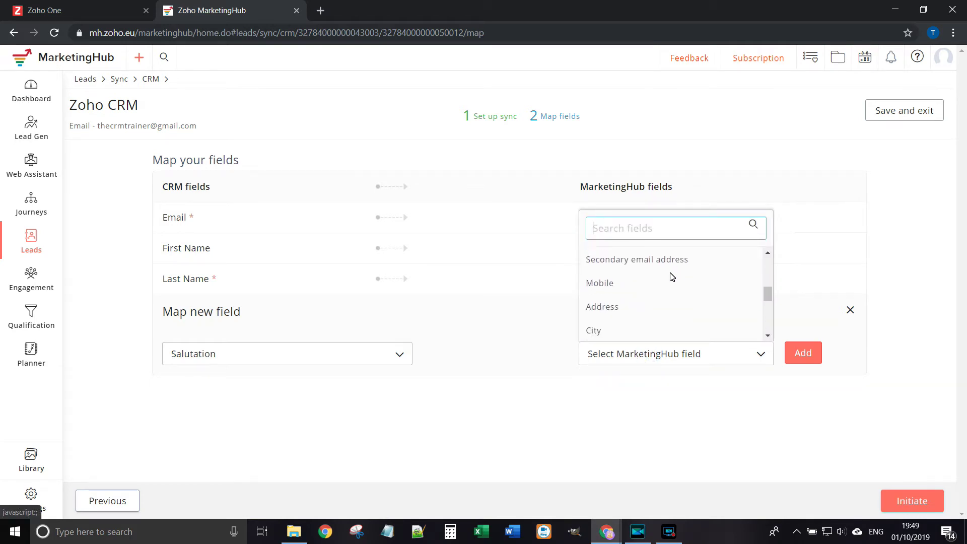
{"action": "scroll", "coordinate": [672, 277], "scroll_direction": "down", "scroll_amount": 5}
{"action": "scroll", "coordinate": [670, 282], "scroll_direction": "up", "scroll_amount": 10}
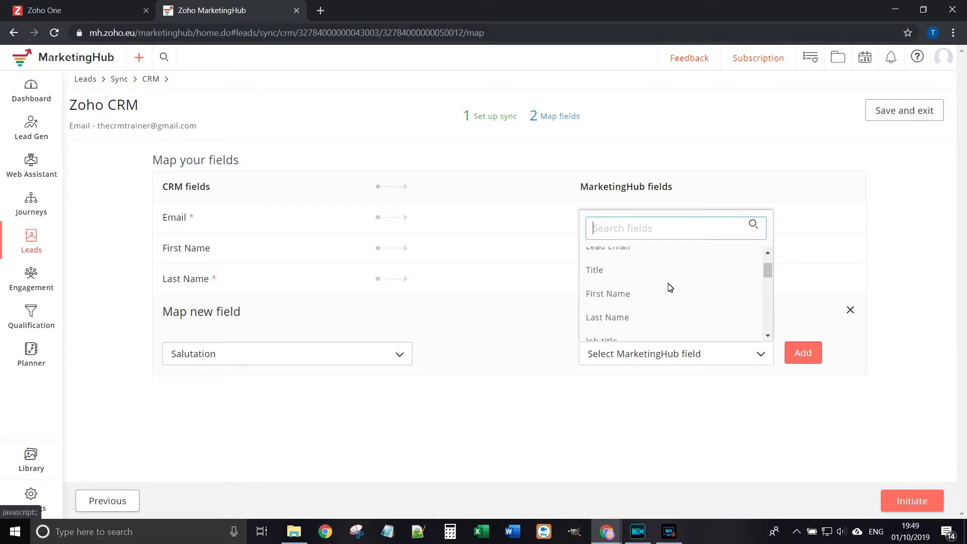
{"action": "left_click", "coordinate": [797, 355]}
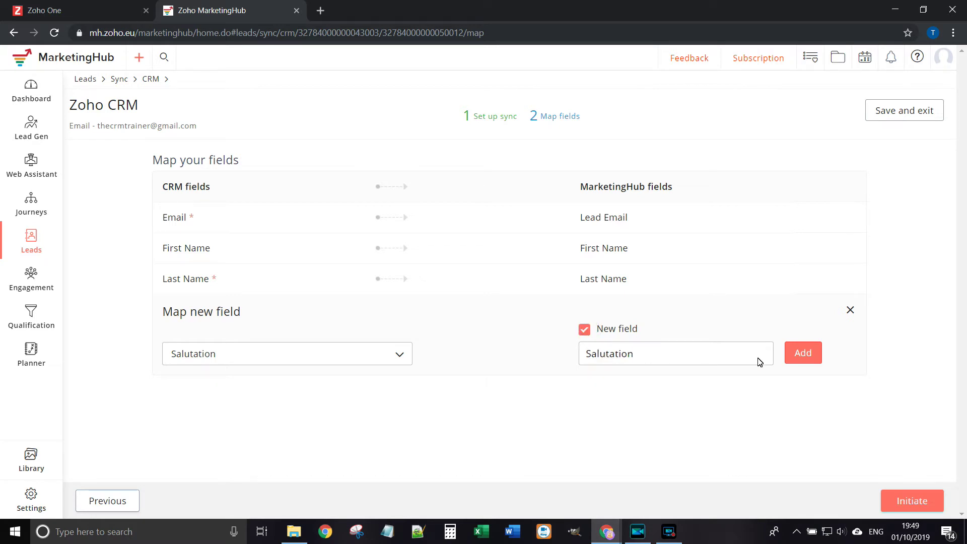
{"action": "left_click", "coordinate": [799, 353]}
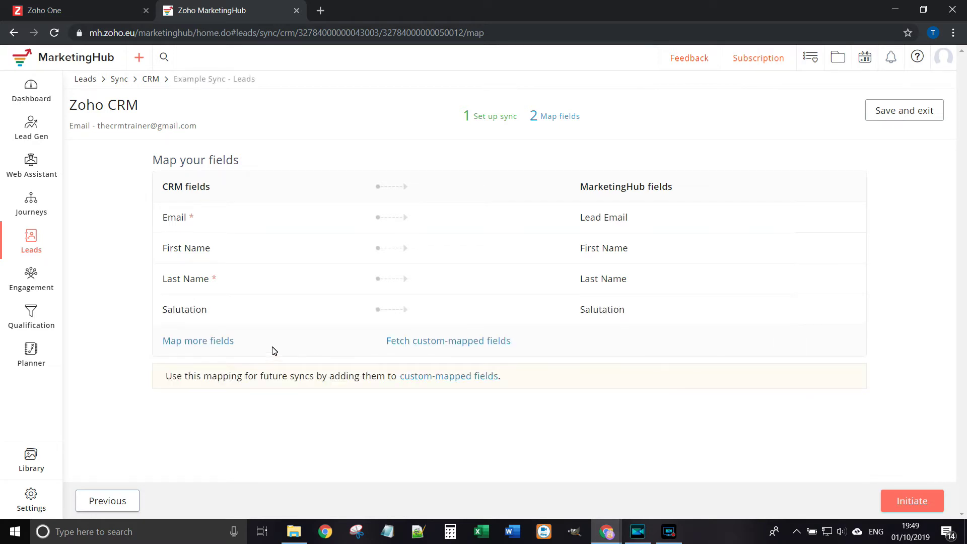
Step: Map the CRM field Company to the existing MarketingHub field Company Name
{"action": "left_click", "coordinate": [218, 341]}
{"action": "left_click", "coordinate": [238, 382]}
{"action": "scroll", "coordinate": [248, 328], "scroll_direction": "down", "scroll_amount": 1}
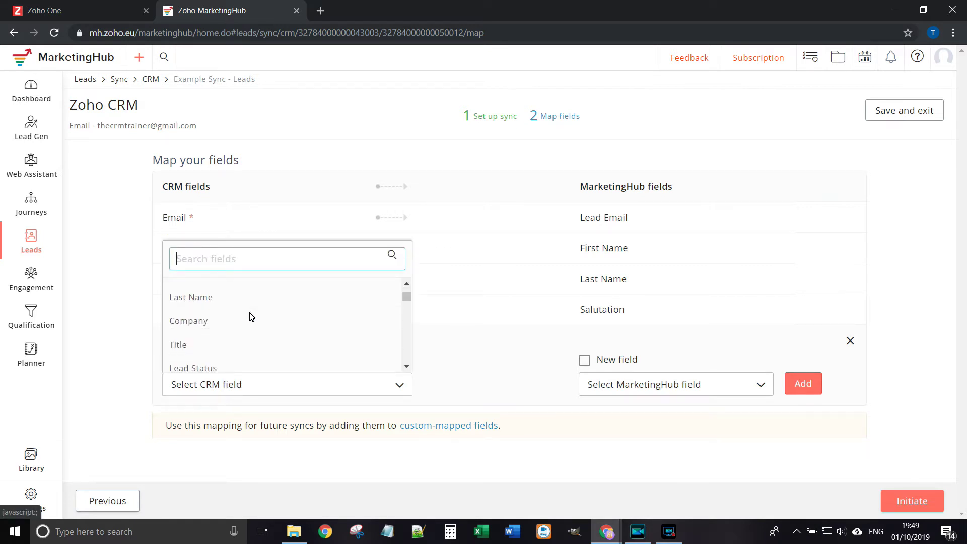
{"action": "left_click", "coordinate": [229, 320]}
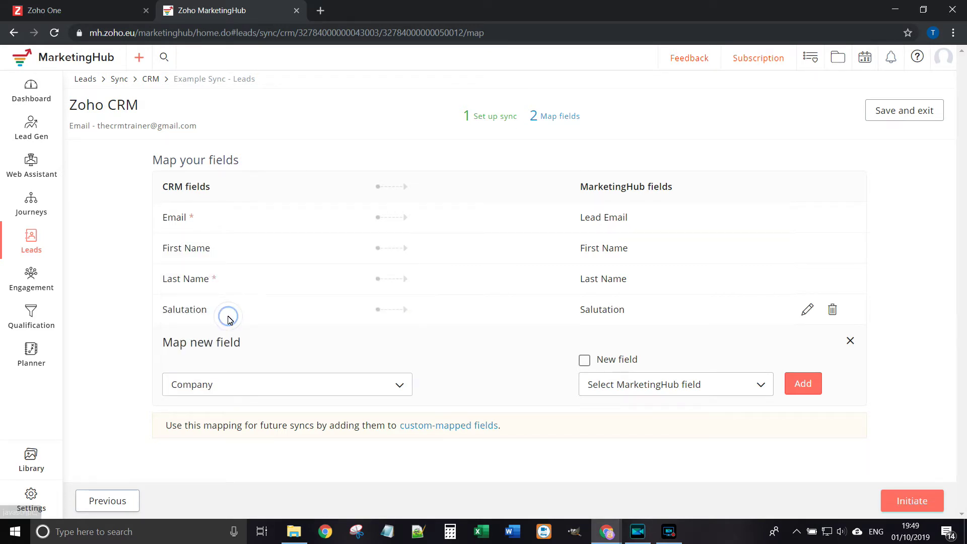
{"action": "left_click", "coordinate": [619, 384]}
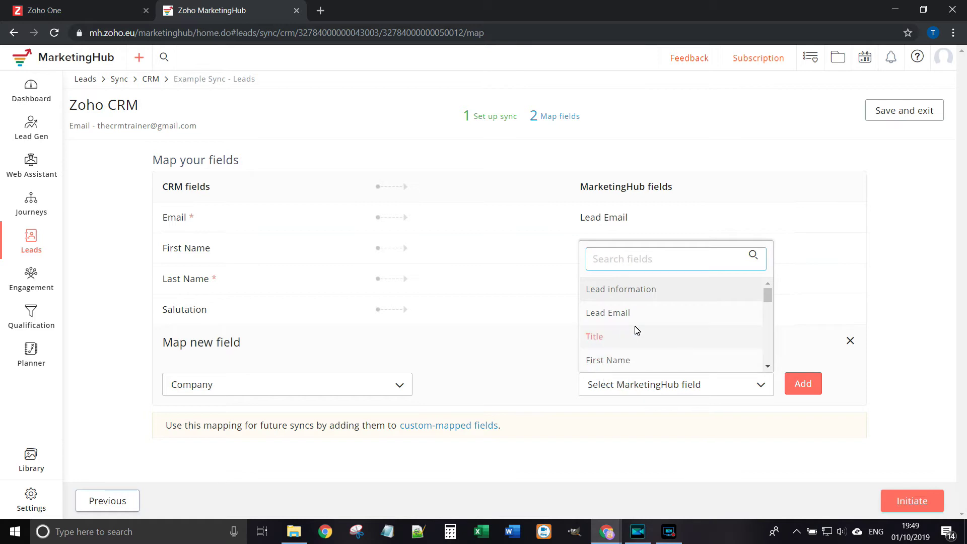
{"action": "scroll", "coordinate": [641, 326], "scroll_direction": "down", "scroll_amount": 3}
{"action": "left_click", "coordinate": [629, 304]}
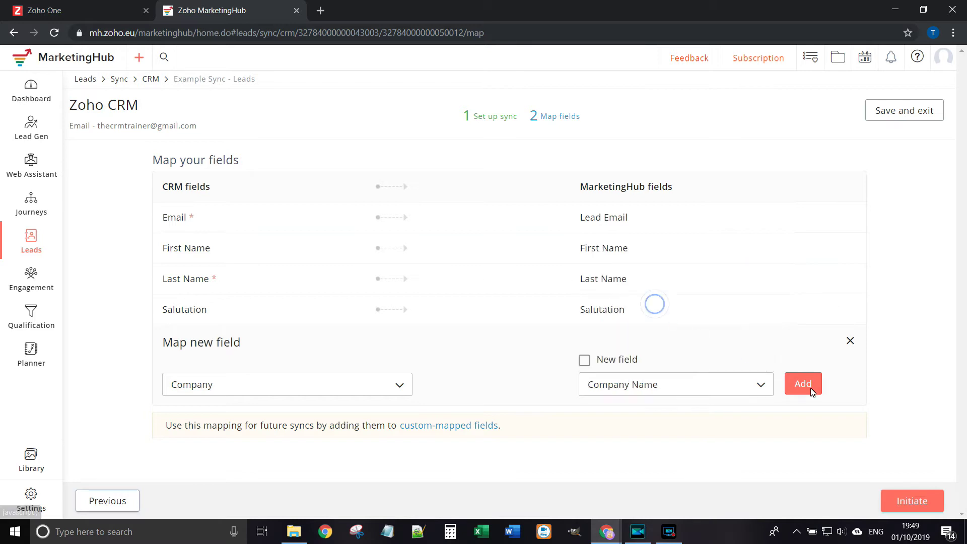
{"action": "left_click", "coordinate": [810, 392]}
Step: Map the CRM field Title to the MarketingHub field Title
{"action": "left_click", "coordinate": [196, 372]}
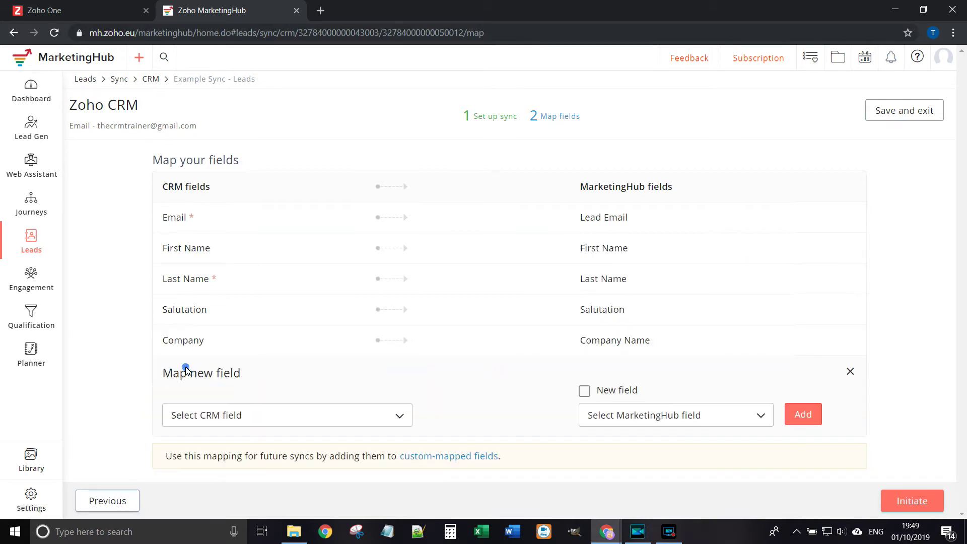
{"action": "left_click", "coordinate": [257, 418]}
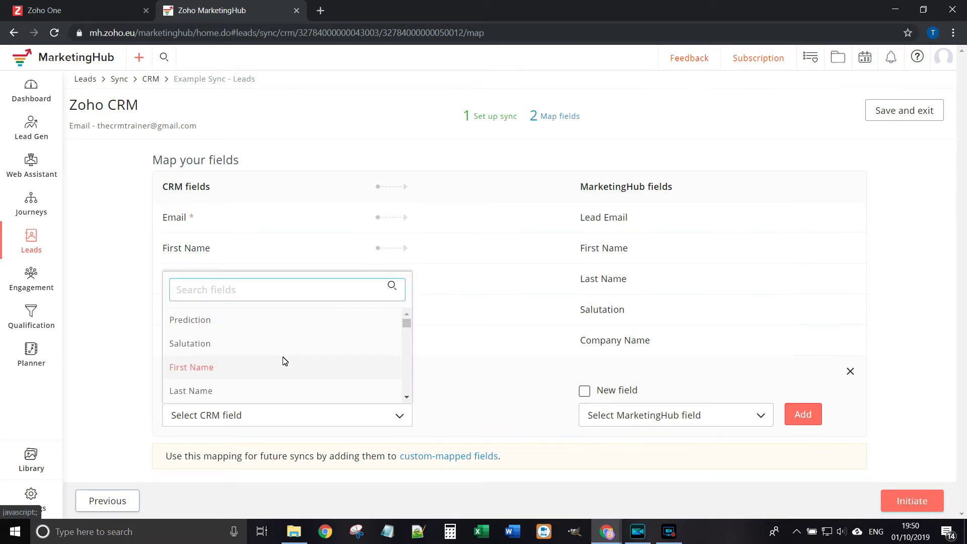
{"action": "scroll", "coordinate": [280, 371], "scroll_direction": "down", "scroll_amount": 3}
{"action": "scroll", "coordinate": [264, 354], "scroll_direction": "up", "scroll_amount": 4}
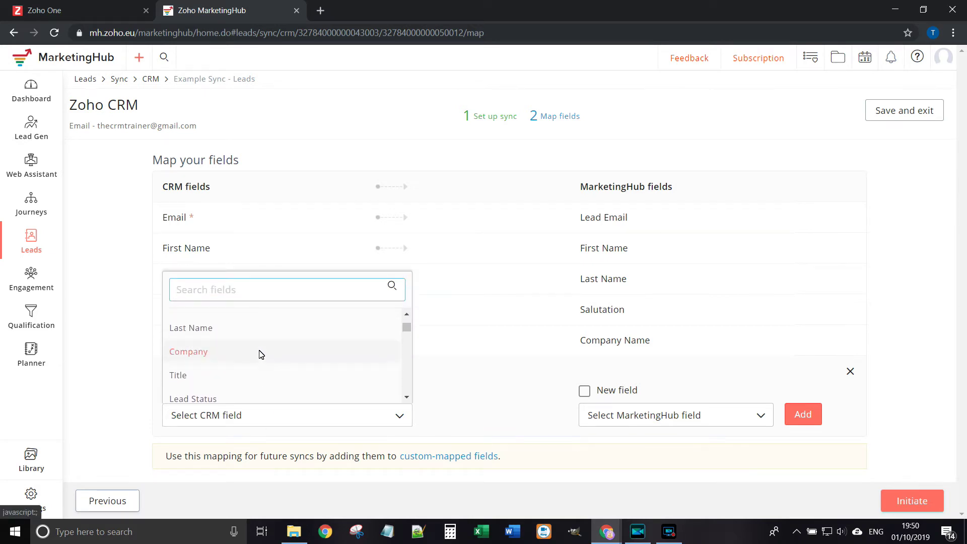
{"action": "scroll", "coordinate": [261, 354], "scroll_direction": "down", "scroll_amount": 2}
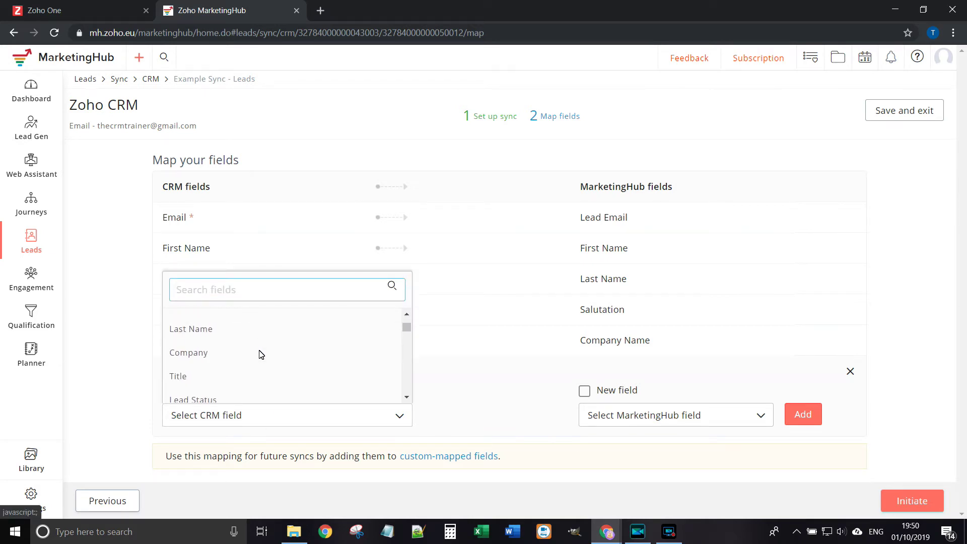
{"action": "left_click", "coordinate": [207, 377]}
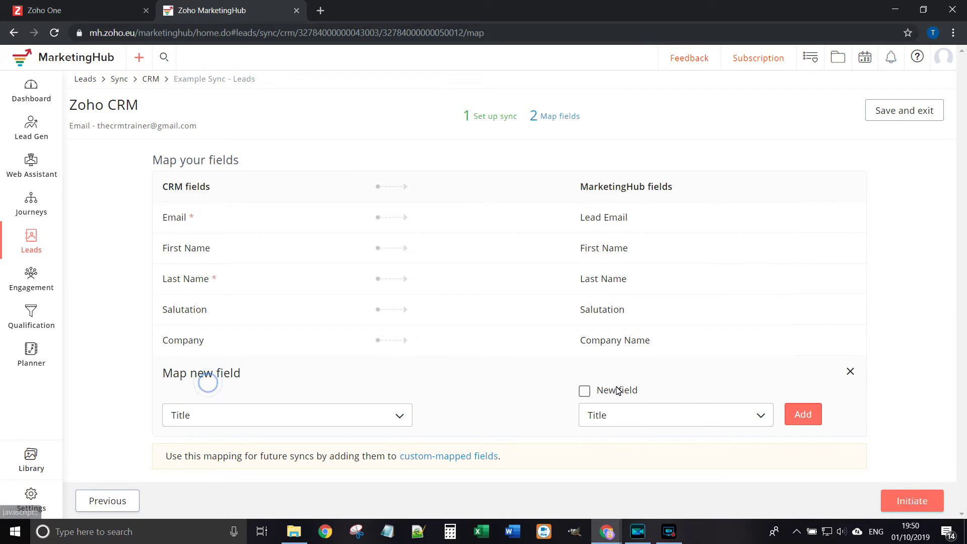
{"action": "left_click", "coordinate": [805, 413]}
Step: Try to map the CRM field Lead Status to a new MarketingHub field named Lead Status
{"action": "left_click", "coordinate": [223, 405]}
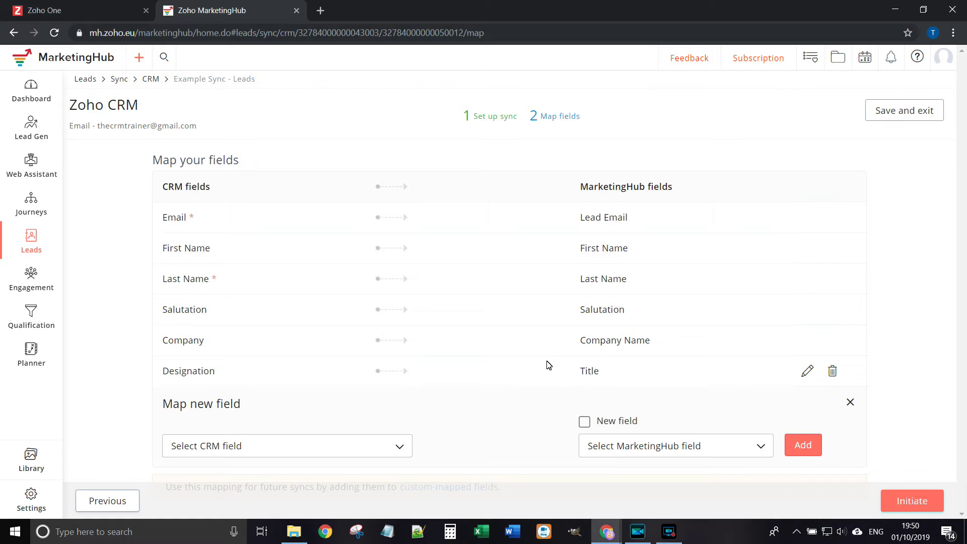
{"action": "left_click", "coordinate": [281, 445]}
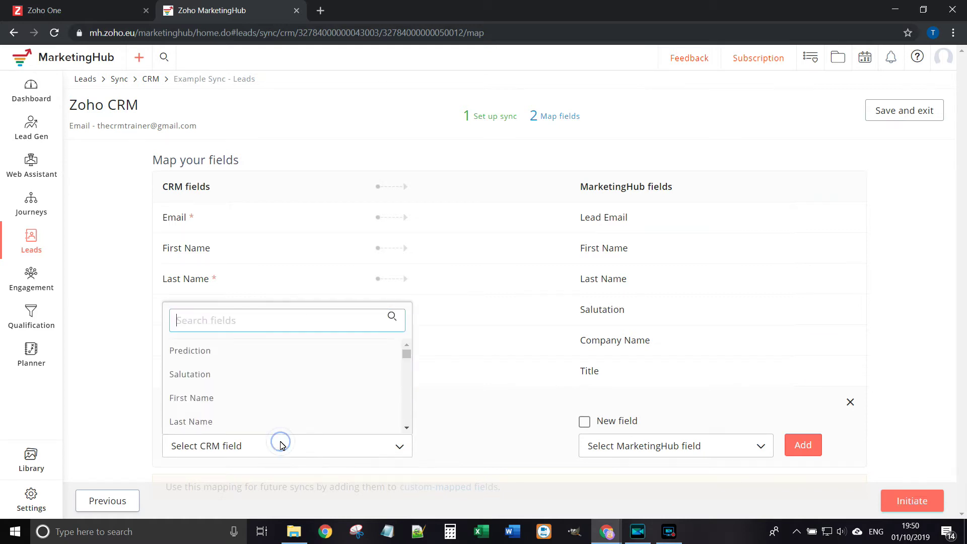
{"action": "scroll", "coordinate": [281, 404], "scroll_direction": "down", "scroll_amount": 5}
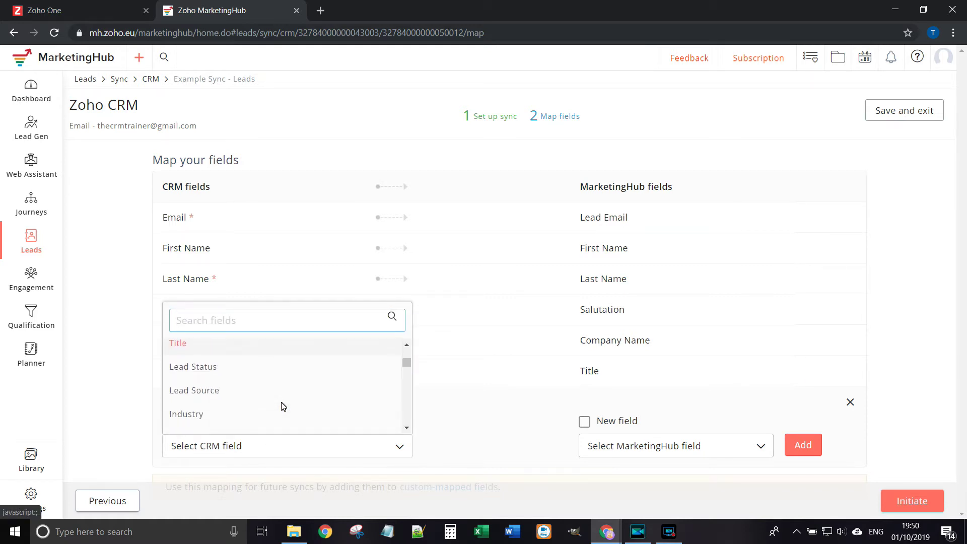
{"action": "left_click", "coordinate": [267, 371]}
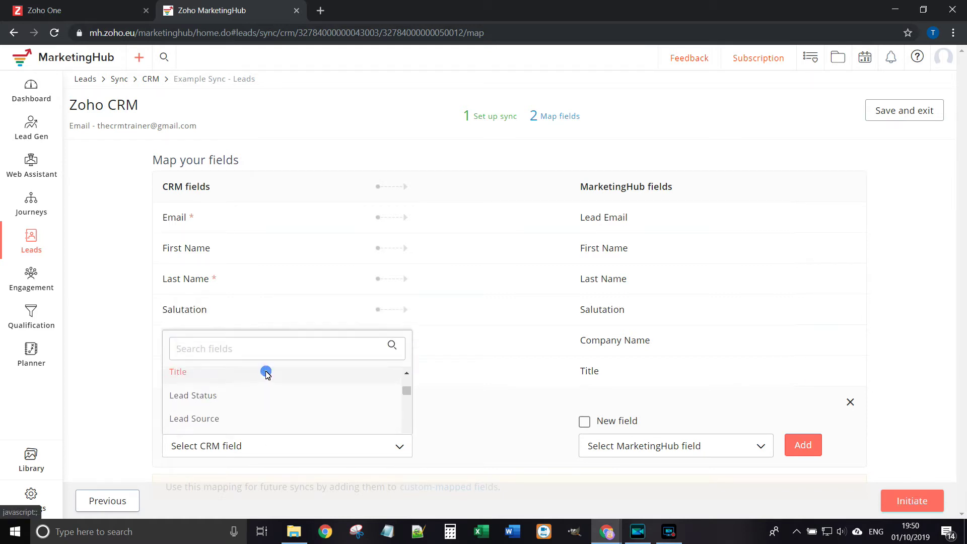
{"action": "left_click", "coordinate": [658, 445]}
{"action": "scroll", "coordinate": [663, 373], "scroll_direction": "down", "scroll_amount": 3}
{"action": "scroll", "coordinate": [665, 369], "scroll_direction": "down", "scroll_amount": 5}
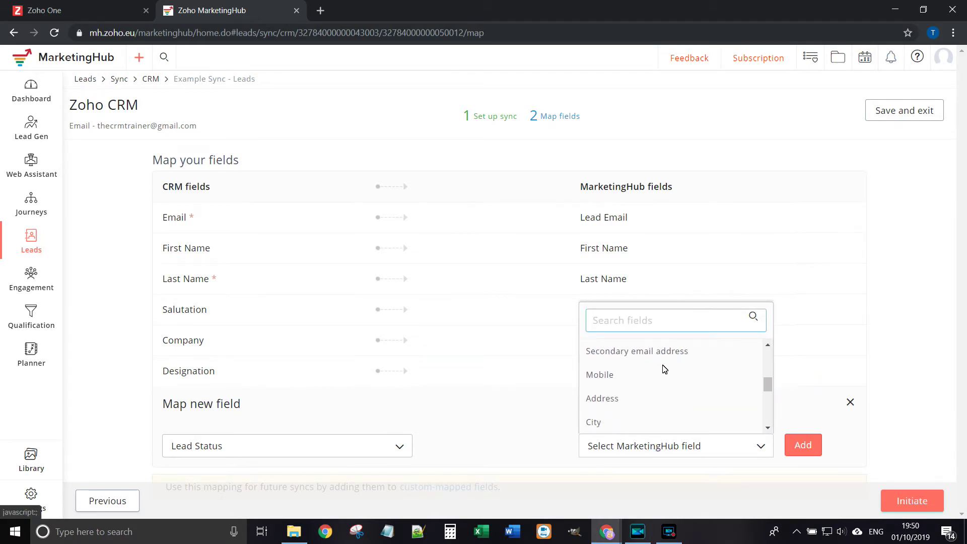
{"action": "scroll", "coordinate": [663, 367], "scroll_direction": "down", "scroll_amount": 1}
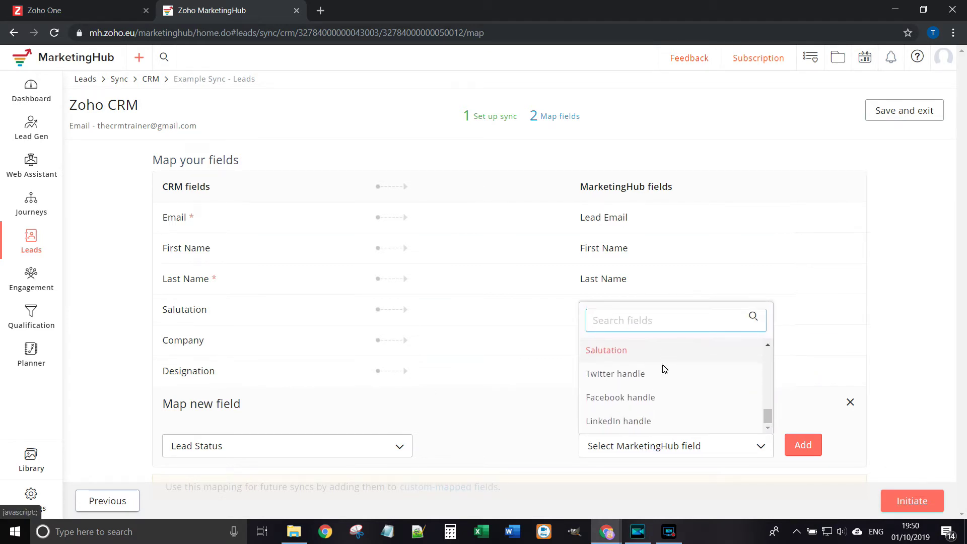
{"action": "scroll", "coordinate": [660, 363], "scroll_direction": "up", "scroll_amount": 10}
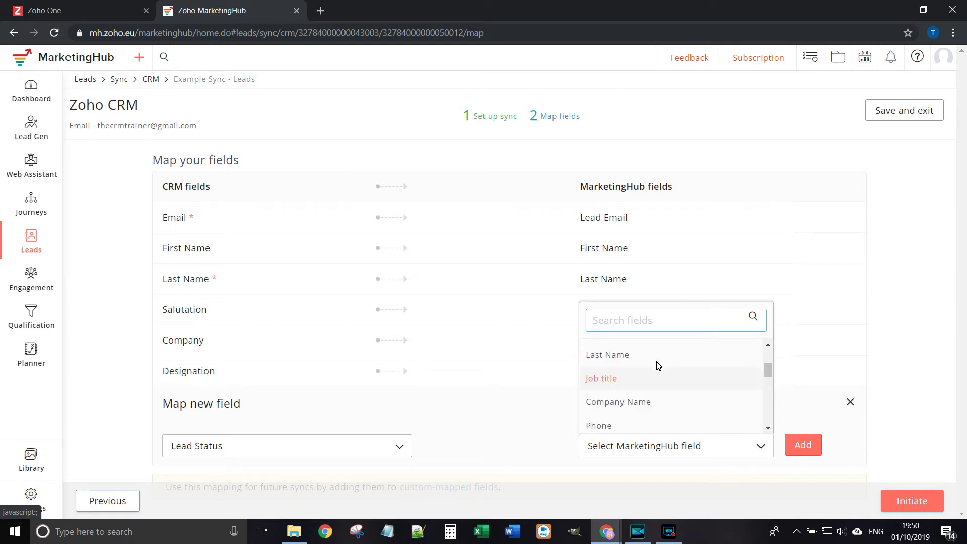
{"action": "left_click", "coordinate": [901, 346]}
{"action": "left_click", "coordinate": [585, 421]}
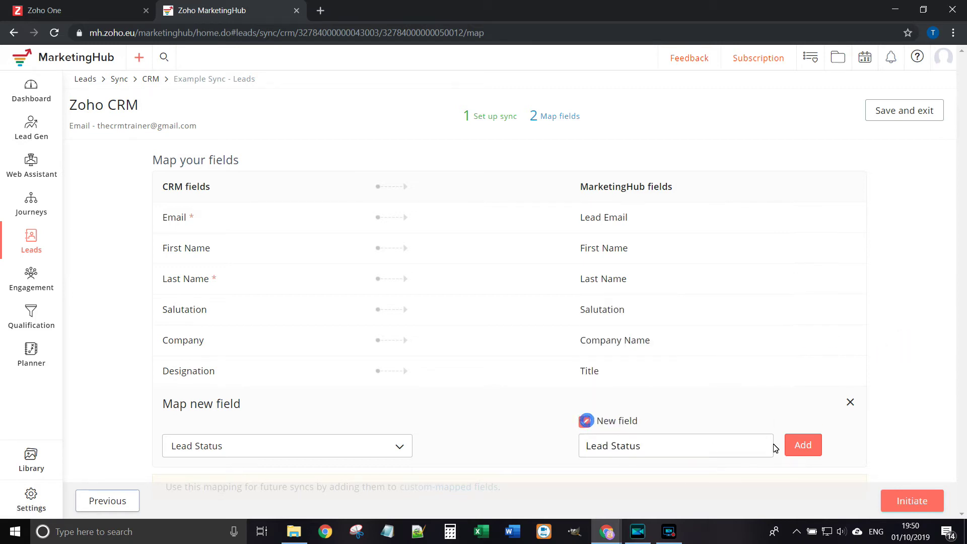
{"action": "left_click", "coordinate": [812, 446]}
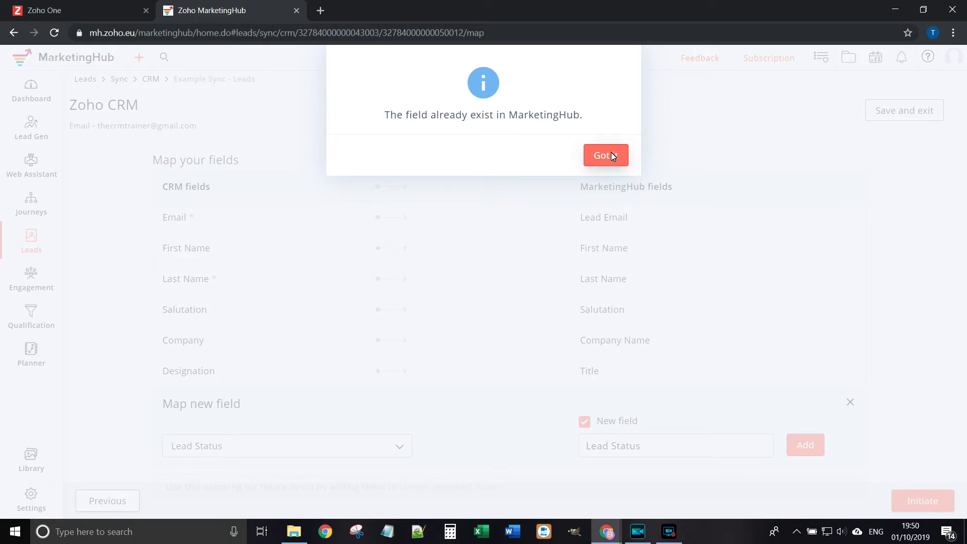
{"action": "left_click", "coordinate": [612, 153]}
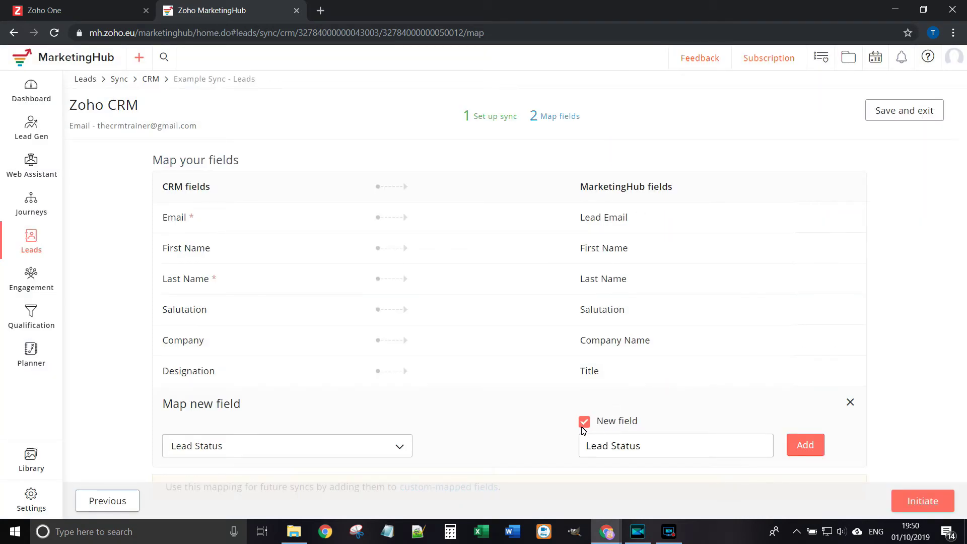
Step: Rename the new MarketingHub field as Lead Status CRM and add the Lead Status mapping
{"action": "left_click", "coordinate": [660, 445]}
{"action": "type", "text": "CRM"}
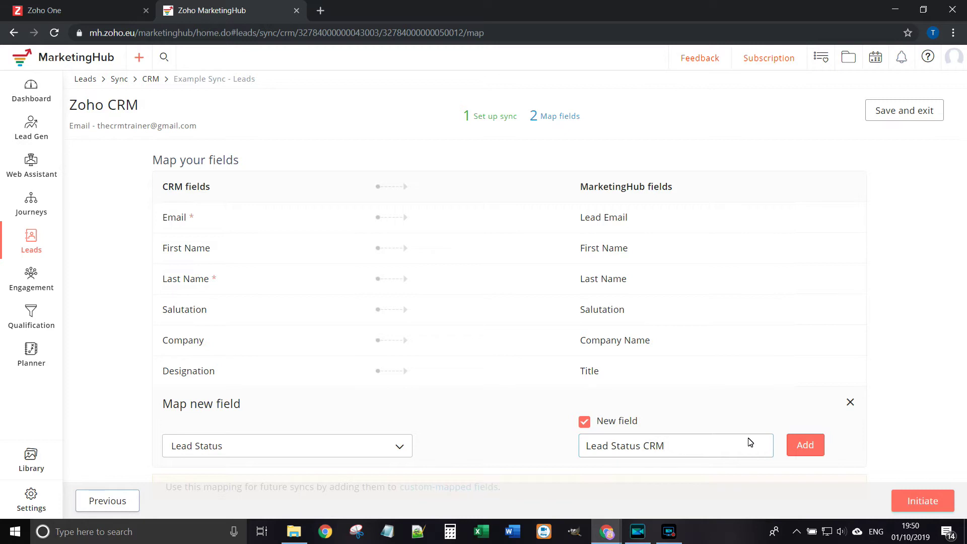
{"action": "left_click", "coordinate": [802, 444]}
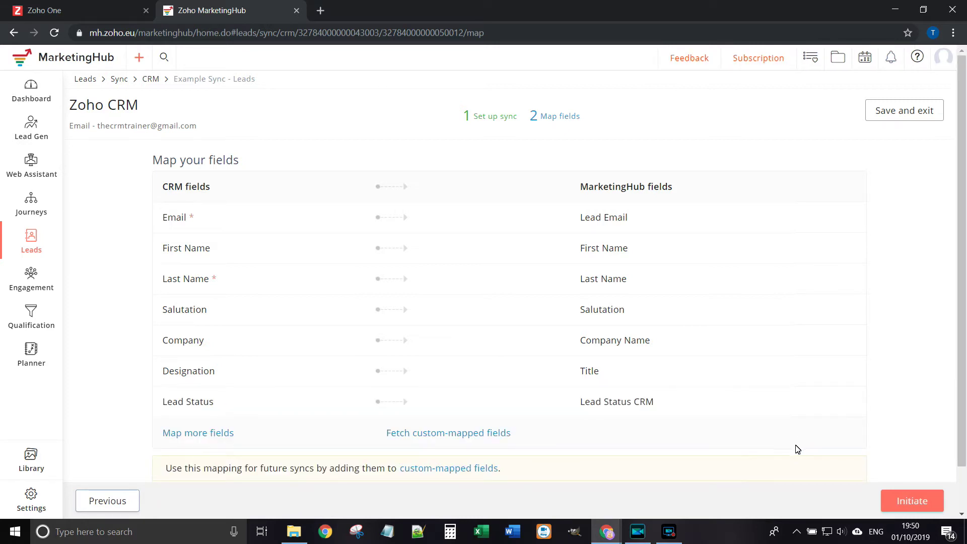
Step: Map the CRM field Industry to the MarketingHub field Industry
{"action": "left_click", "coordinate": [222, 431]}
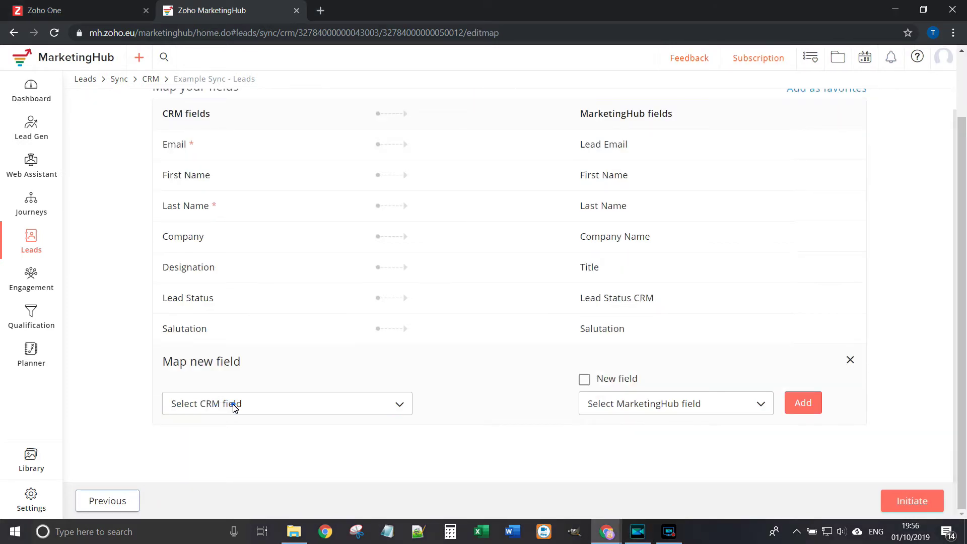
{"action": "left_click", "coordinate": [233, 408]}
{"action": "scroll", "coordinate": [247, 369], "scroll_direction": "down", "scroll_amount": 3}
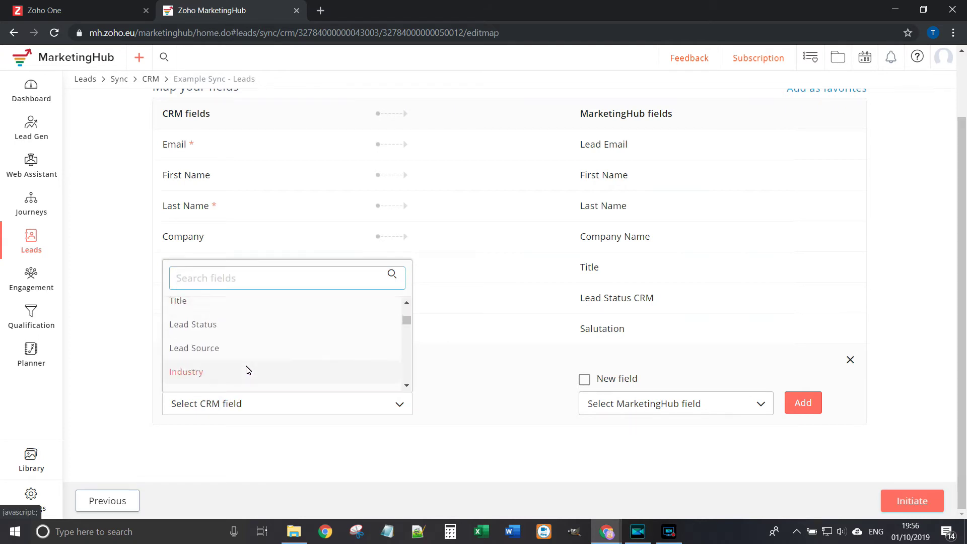
{"action": "left_click", "coordinate": [247, 371]}
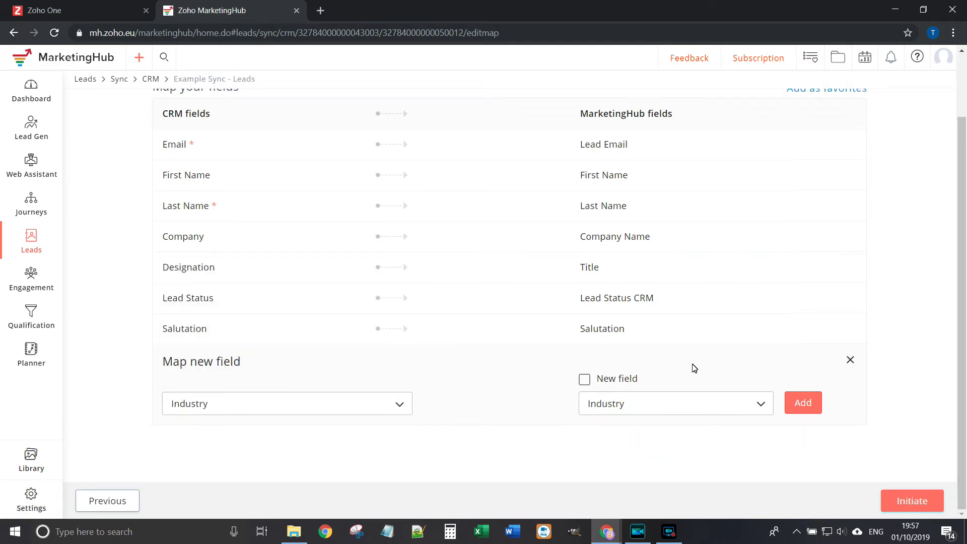
{"action": "left_click", "coordinate": [808, 400]}
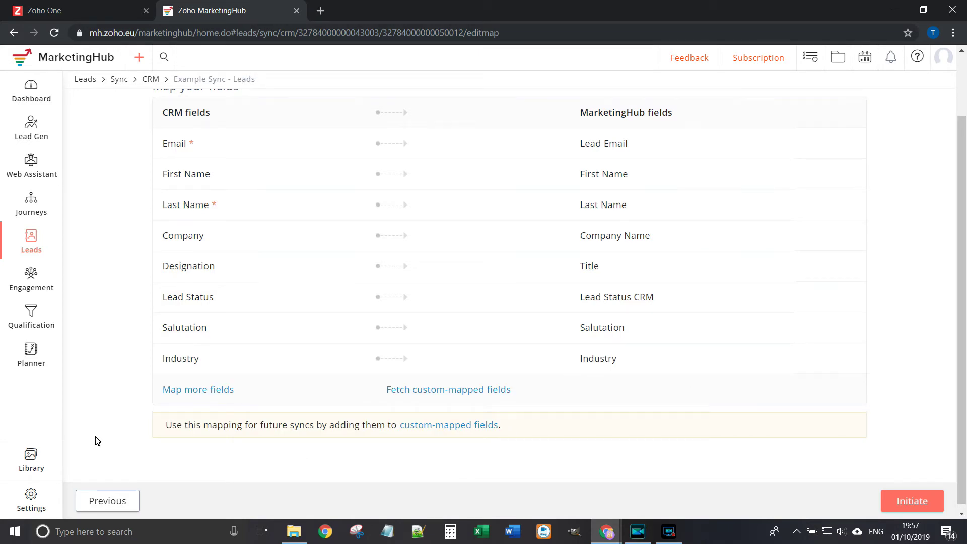
Step: Map the CRM field Region to the MarketingHub field Region
{"action": "left_click", "coordinate": [186, 392]}
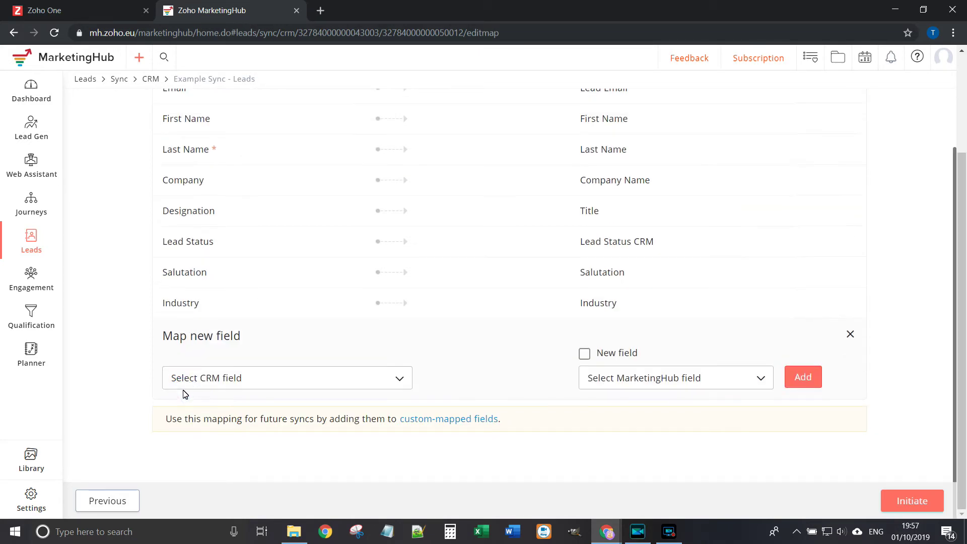
{"action": "left_click", "coordinate": [211, 376]}
{"action": "scroll", "coordinate": [258, 316], "scroll_direction": "down", "scroll_amount": 6}
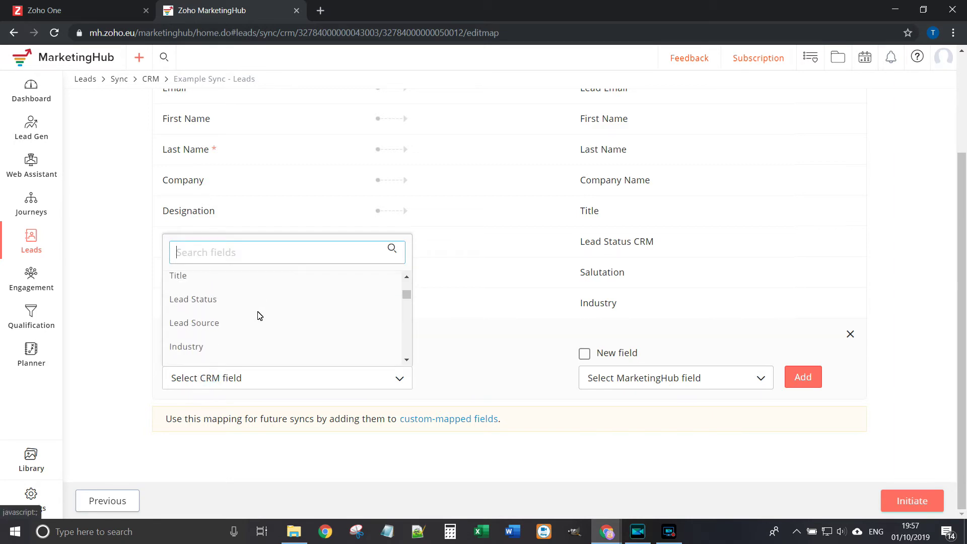
{"action": "scroll", "coordinate": [258, 315], "scroll_direction": "down", "scroll_amount": 5}
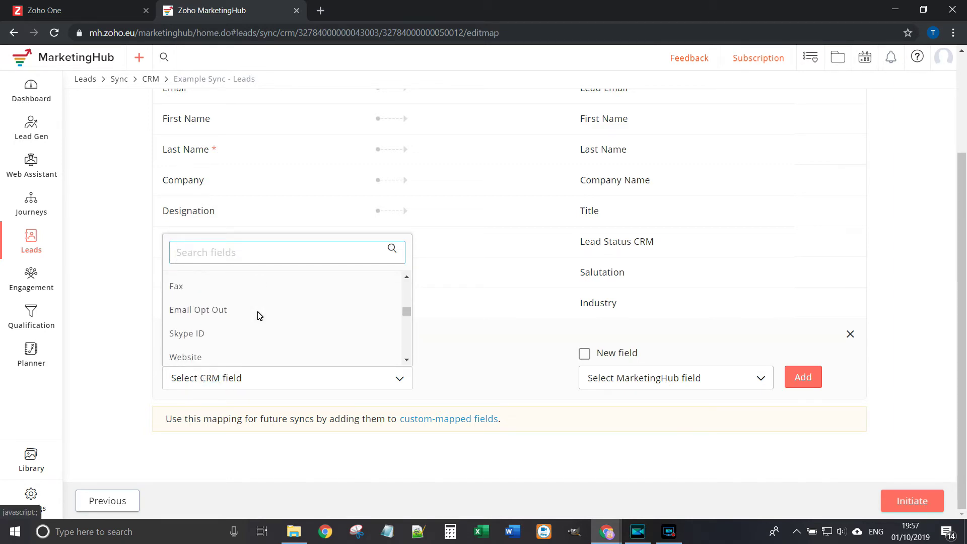
{"action": "scroll", "coordinate": [258, 316], "scroll_direction": "down", "scroll_amount": 5}
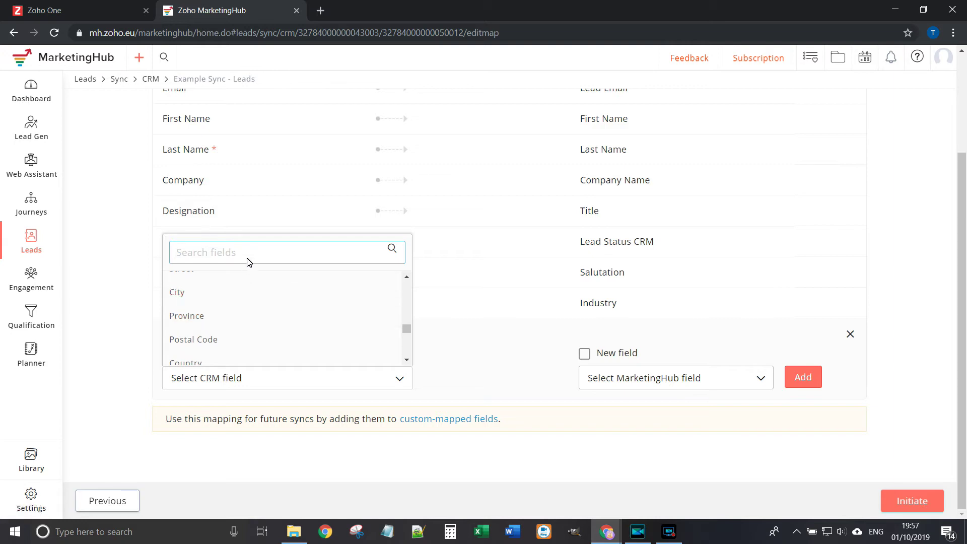
{"action": "type", "text": "reg"}
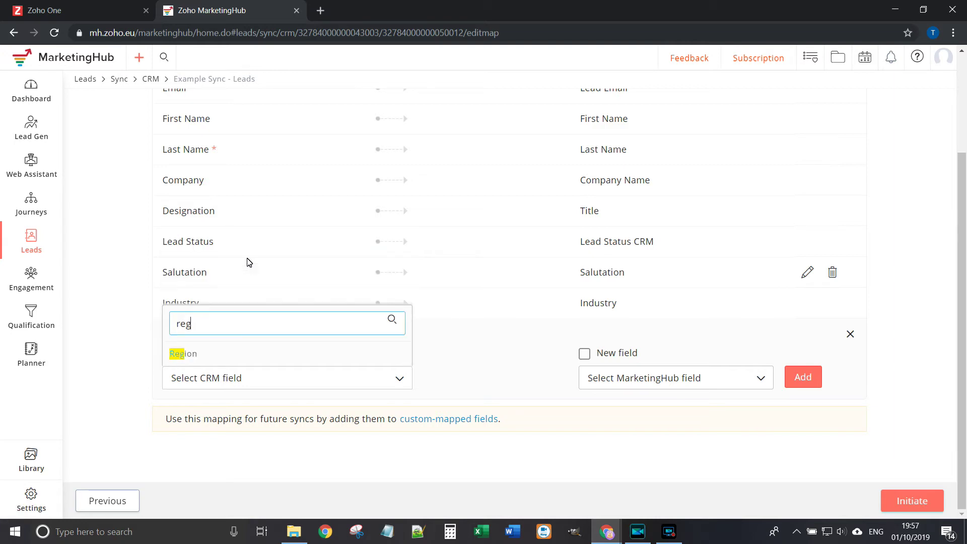
{"action": "left_click", "coordinate": [204, 353]}
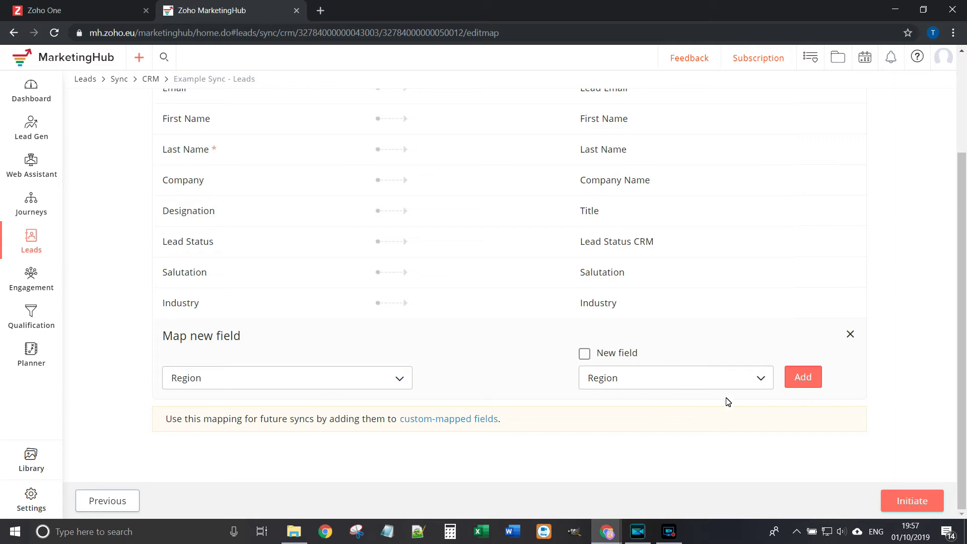
{"action": "left_click", "coordinate": [806, 377]}
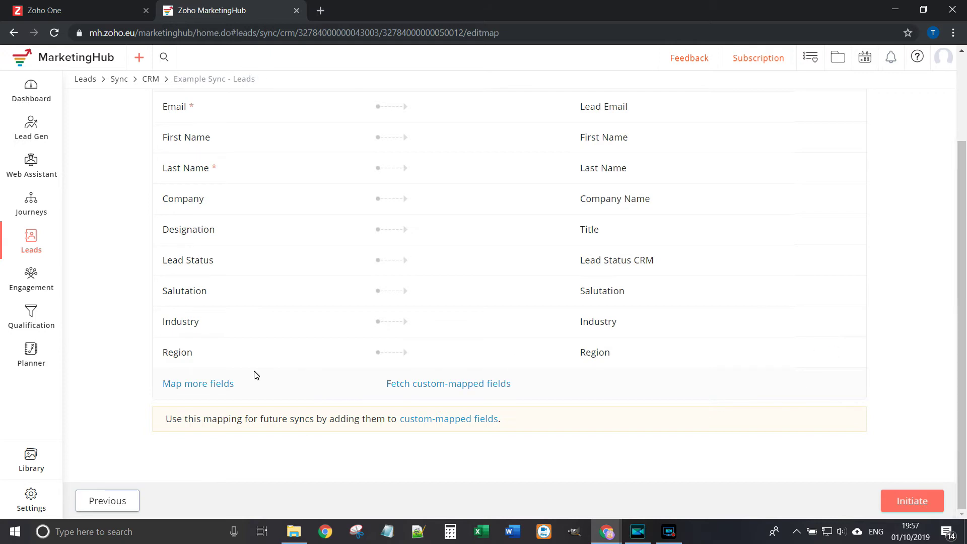
Step: Map the CRM field Lead Source to the existing MarketingHub field Lead Source CRM
{"action": "left_click", "coordinate": [205, 383]}
{"action": "left_click", "coordinate": [212, 377]}
{"action": "scroll", "coordinate": [290, 311], "scroll_direction": "down", "scroll_amount": 1}
{"action": "scroll", "coordinate": [291, 311], "scroll_direction": "up", "scroll_amount": 2}
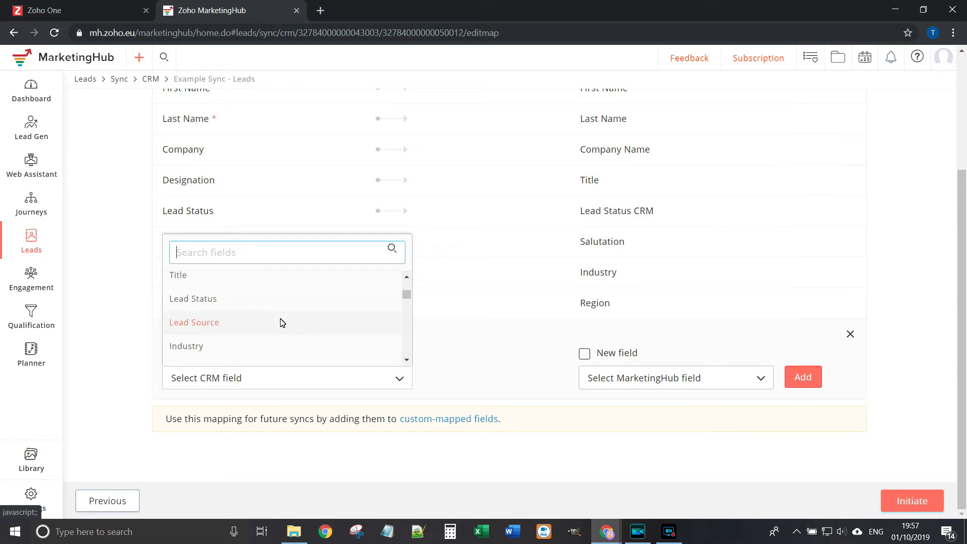
{"action": "left_click", "coordinate": [282, 323]}
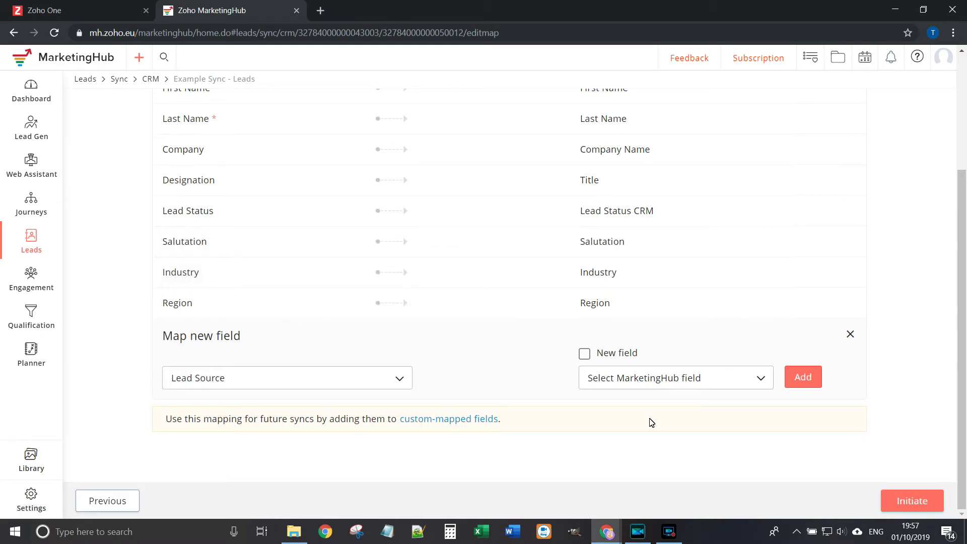
{"action": "left_click", "coordinate": [669, 387]}
{"action": "scroll", "coordinate": [686, 326], "scroll_direction": "down", "scroll_amount": 3}
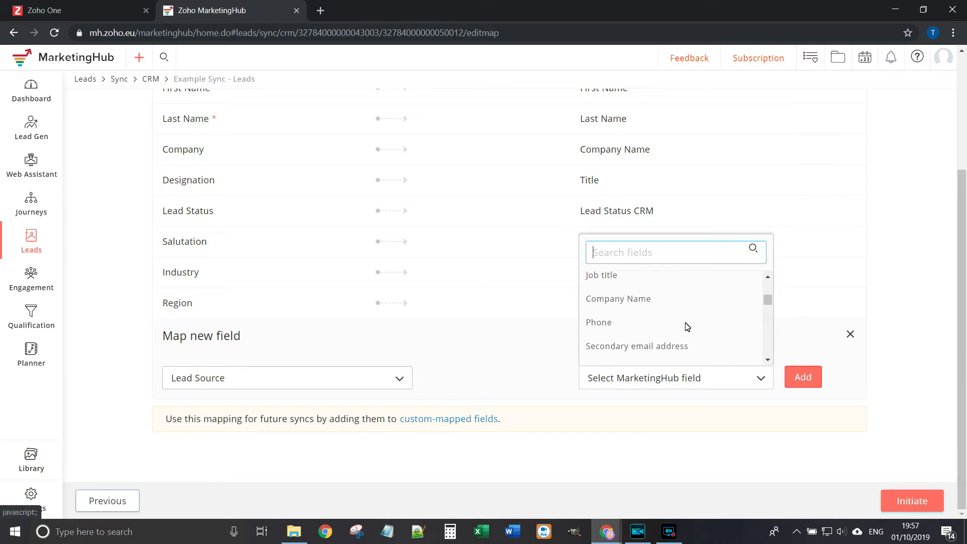
{"action": "scroll", "coordinate": [687, 328], "scroll_direction": "down", "scroll_amount": 8}
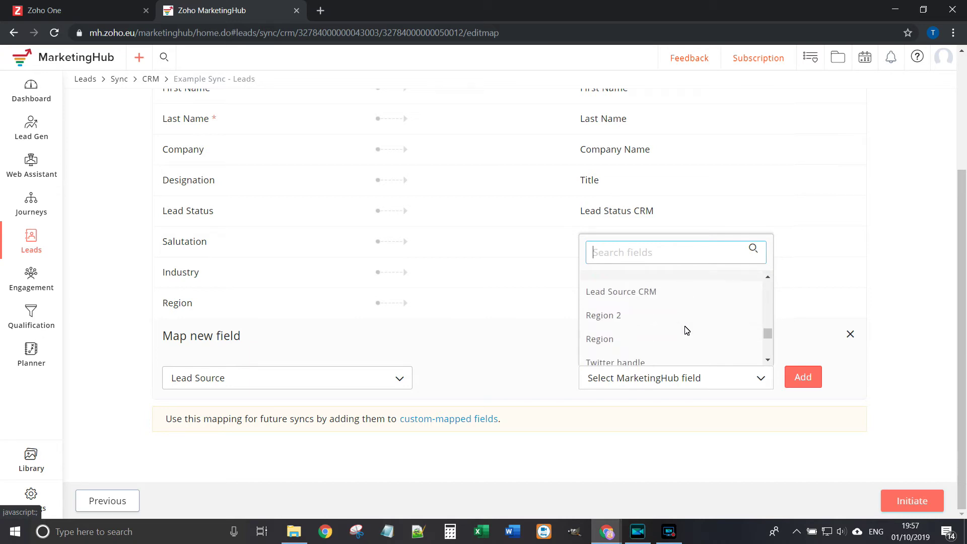
{"action": "left_click", "coordinate": [652, 355]}
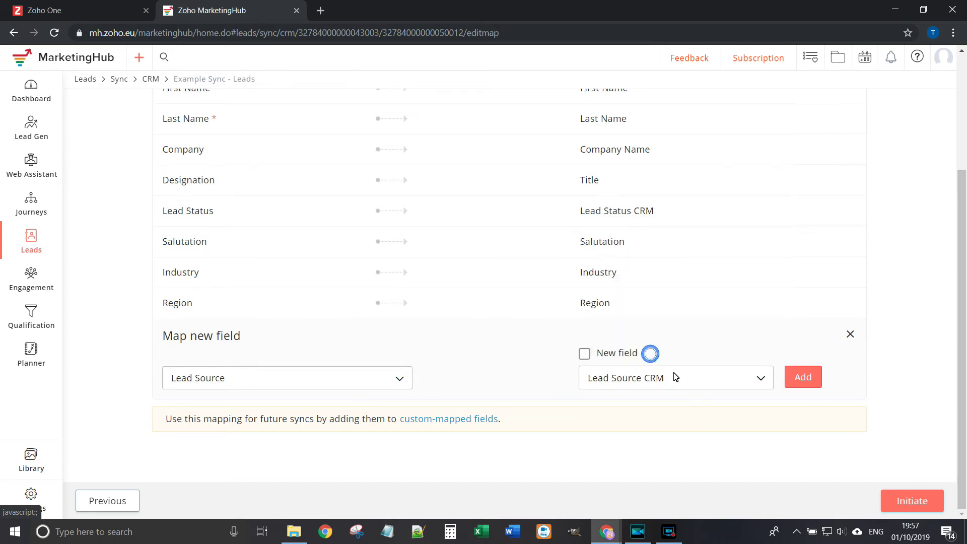
{"action": "left_click", "coordinate": [804, 378]}
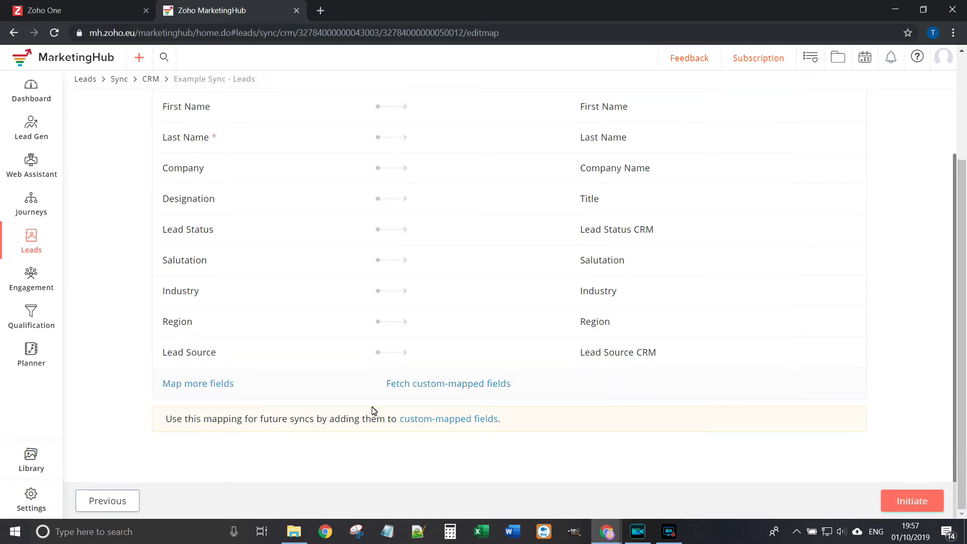
Step: Map the CRM field Needs to a new MarketingHub field named Needs and initiate the leads sync
{"action": "left_click", "coordinate": [195, 386]}
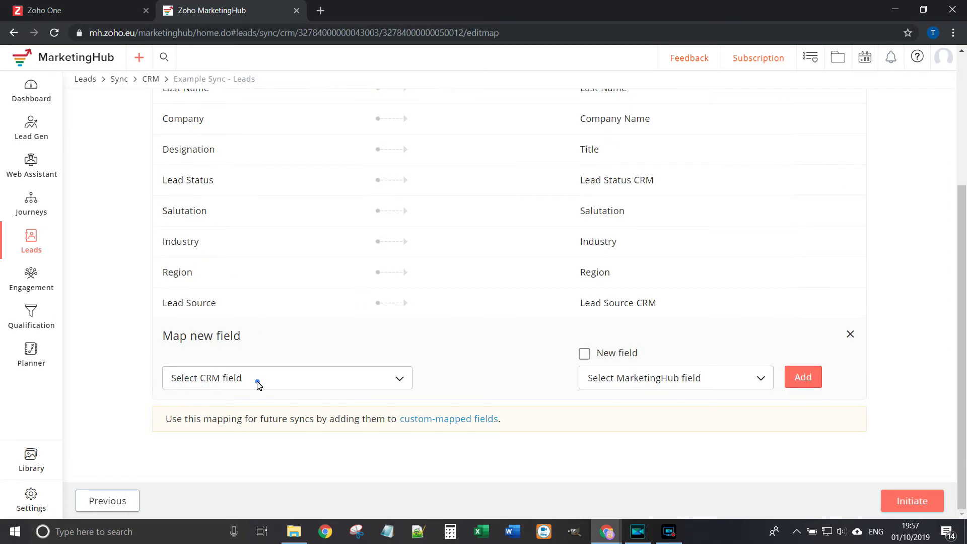
{"action": "left_click", "coordinate": [257, 381]}
{"action": "scroll", "coordinate": [291, 317], "scroll_direction": "down", "scroll_amount": 10}
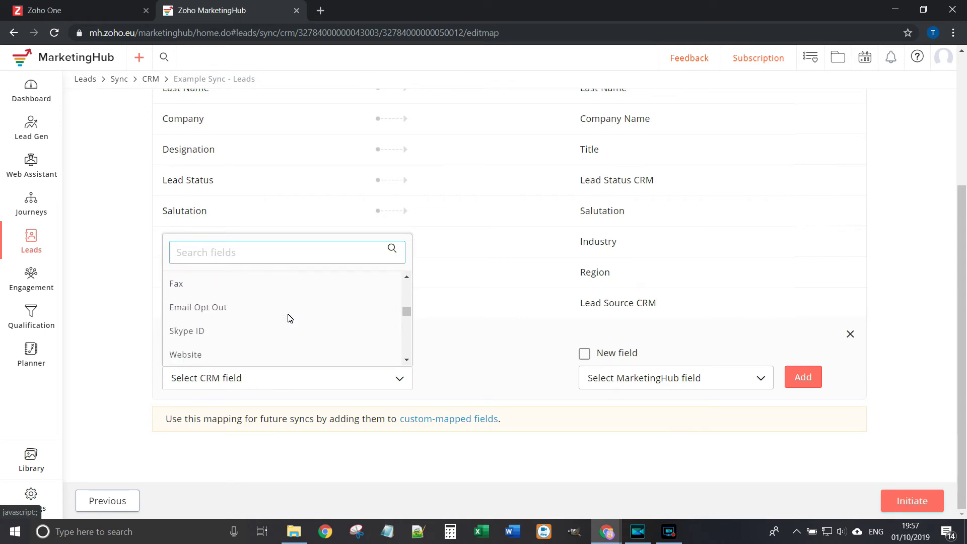
{"action": "scroll", "coordinate": [291, 318], "scroll_direction": "down", "scroll_amount": 3}
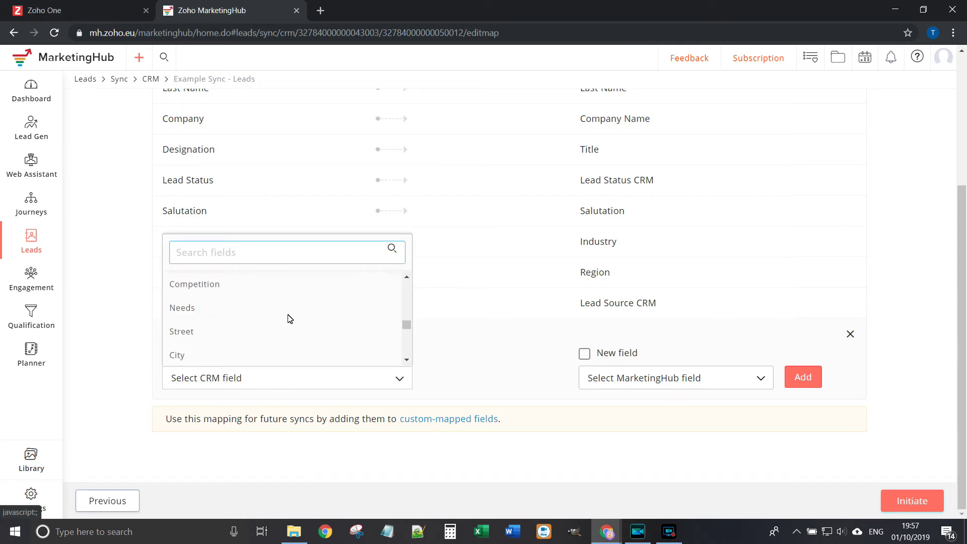
{"action": "scroll", "coordinate": [290, 319], "scroll_direction": "up", "scroll_amount": 2}
{"action": "left_click", "coordinate": [233, 337]}
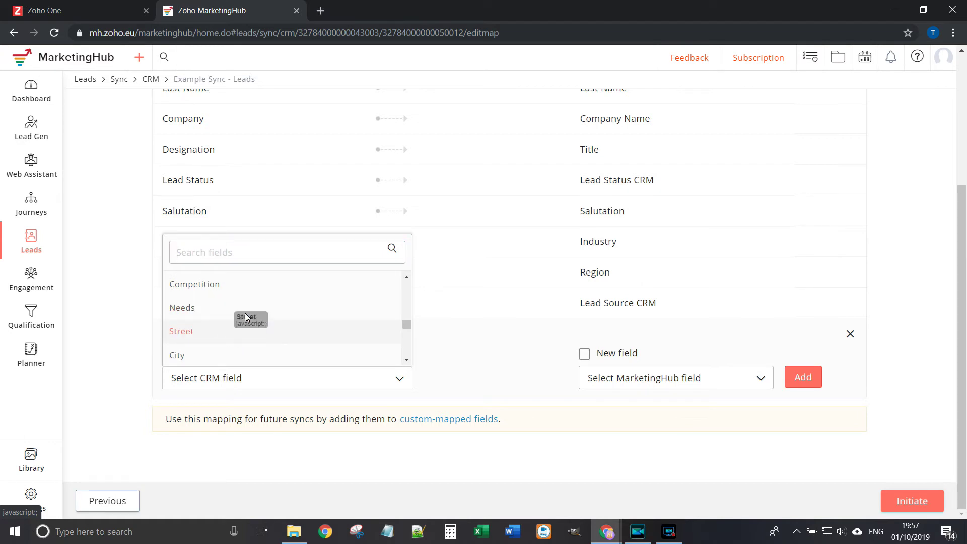
{"action": "left_click", "coordinate": [235, 316]}
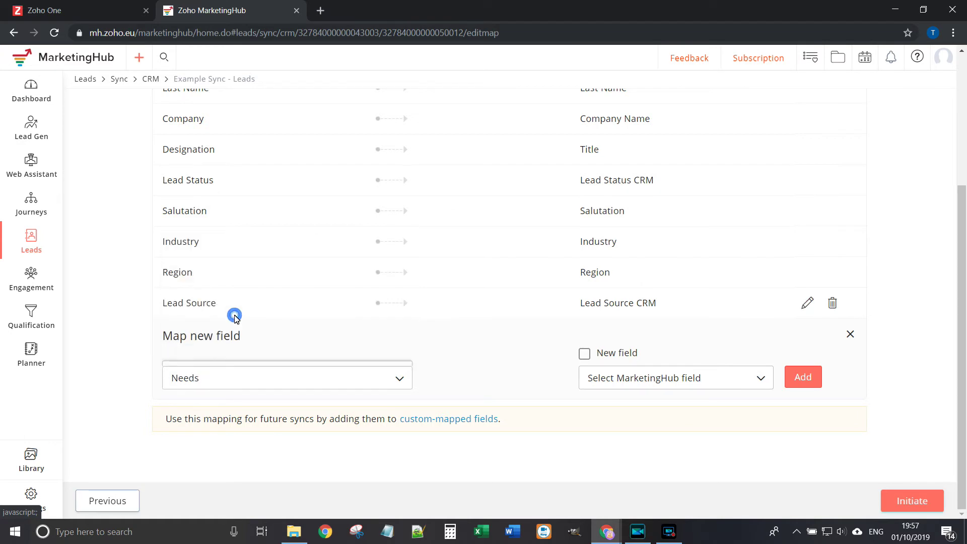
{"action": "left_click", "coordinate": [584, 353]}
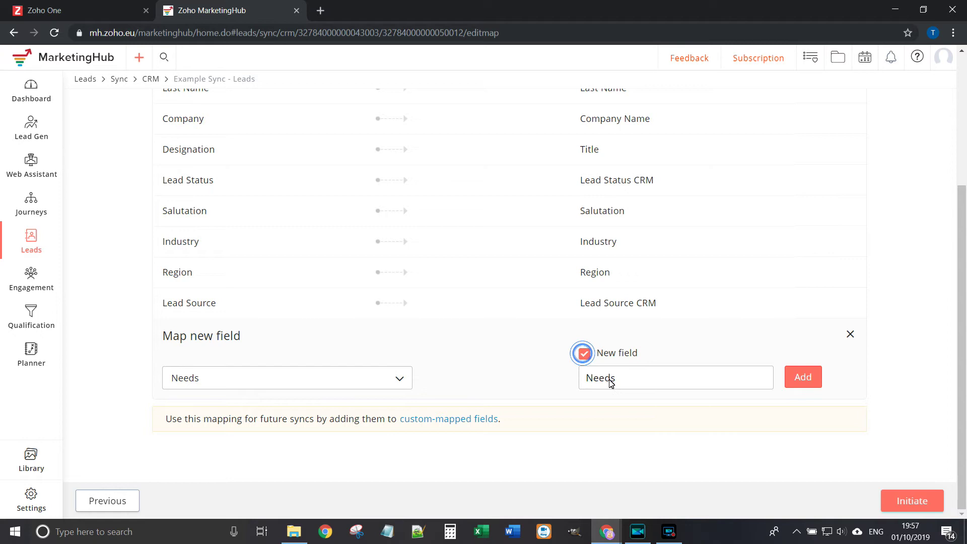
{"action": "left_click", "coordinate": [793, 376]}
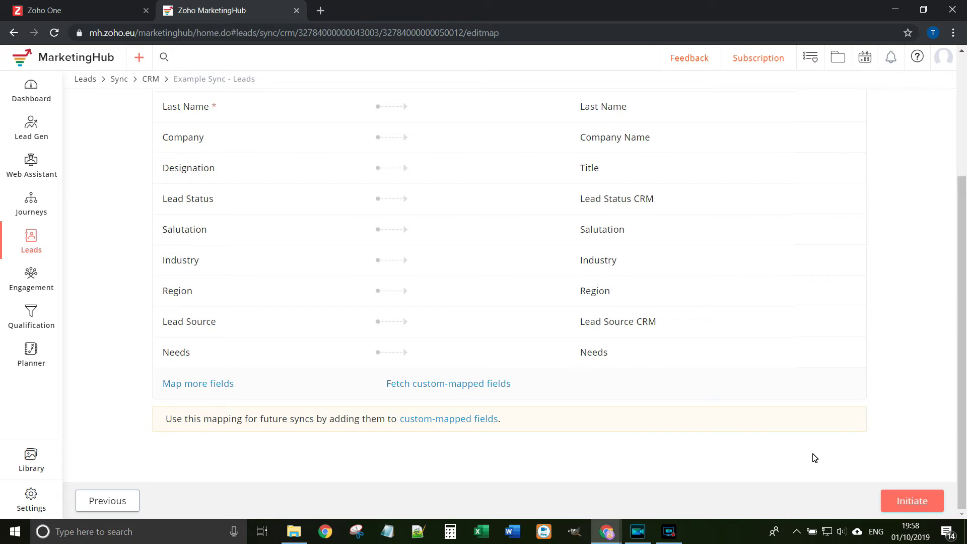
{"action": "left_click", "coordinate": [903, 506]}
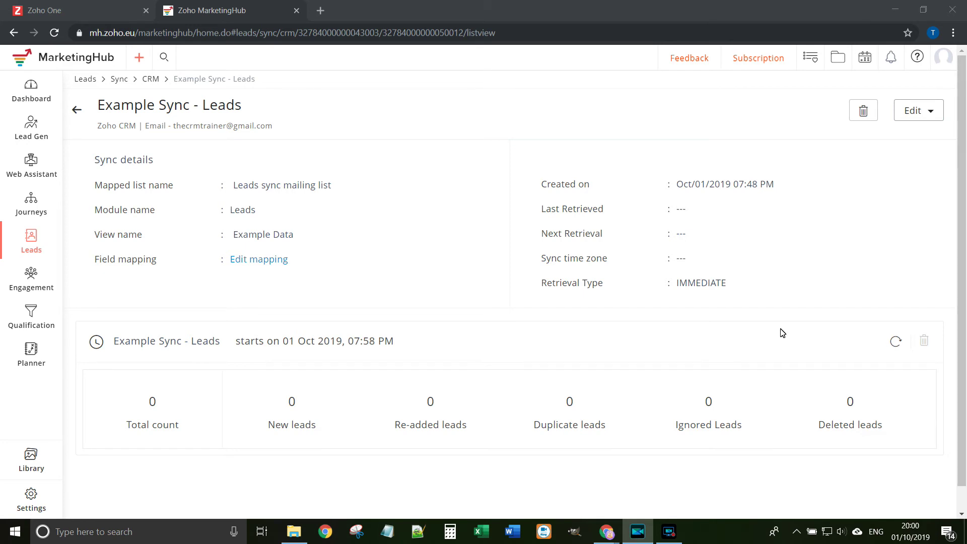
Step: Open the Zoho CRM sync settings and review the Campaigns to CRM options, including member status and opt-out contacts
{"action": "left_click", "coordinate": [82, 116]}
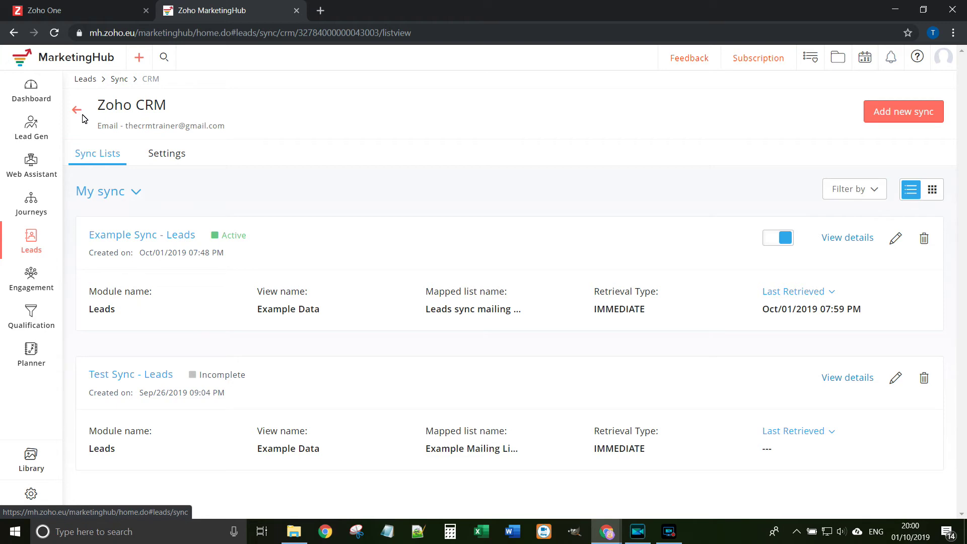
{"action": "left_click", "coordinate": [176, 160]}
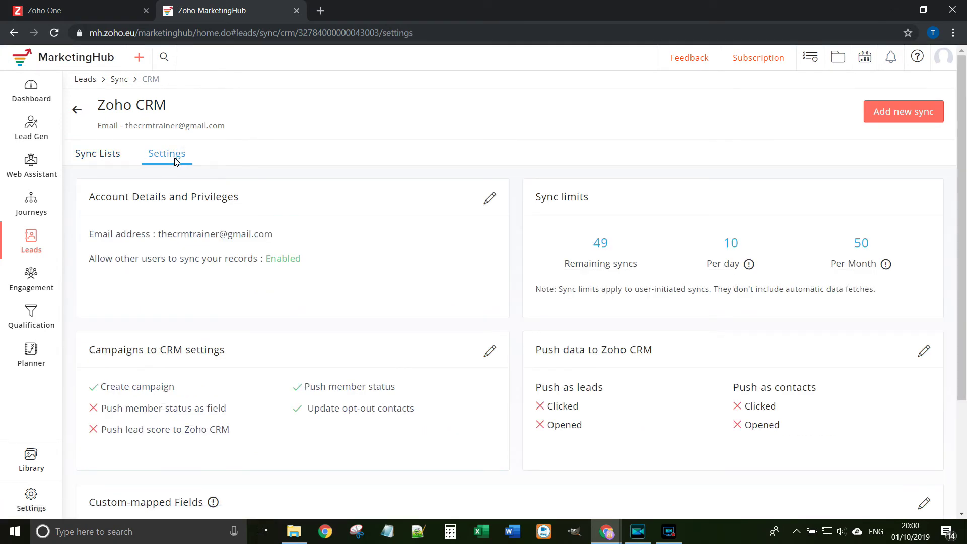
{"action": "scroll", "coordinate": [362, 227], "scroll_direction": "down", "scroll_amount": 1}
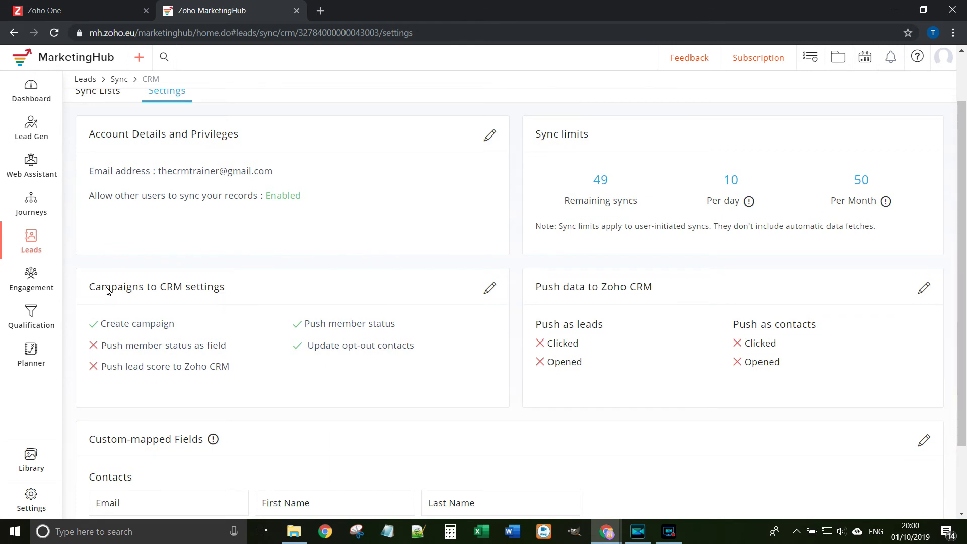
{"action": "left_click_drag", "start_coordinate": [88, 290], "coordinate": [225, 290]}
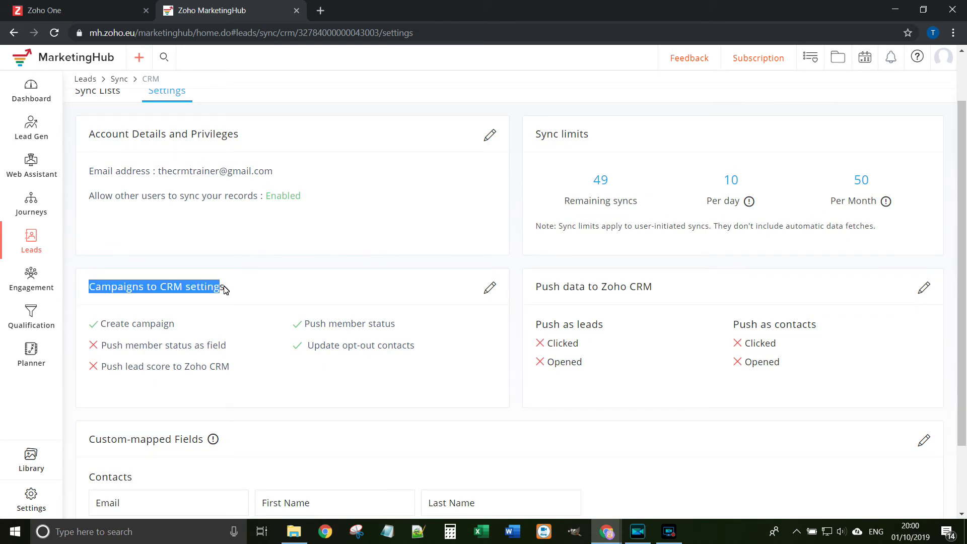
{"action": "left_click", "coordinate": [246, 292]}
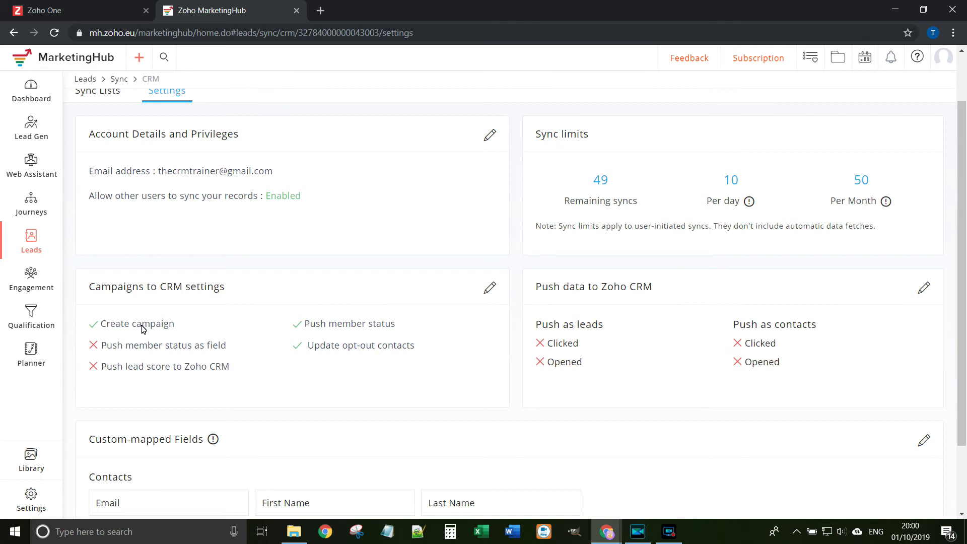
{"action": "left_click_drag", "start_coordinate": [312, 347], "coordinate": [410, 350]}
{"action": "left_click", "coordinate": [410, 349]}
{"action": "left_click_drag", "start_coordinate": [306, 324], "coordinate": [398, 328]}
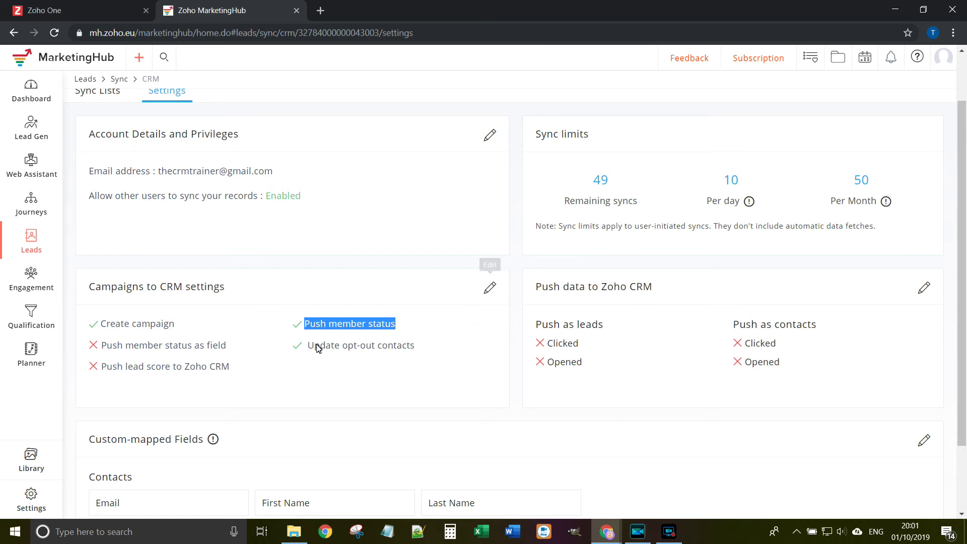
Step: Open the Campaigns to CRM settings for editing, review the options for pushing campaign reports to Zoho CRM, and leave without saving
{"action": "left_click", "coordinate": [490, 288]}
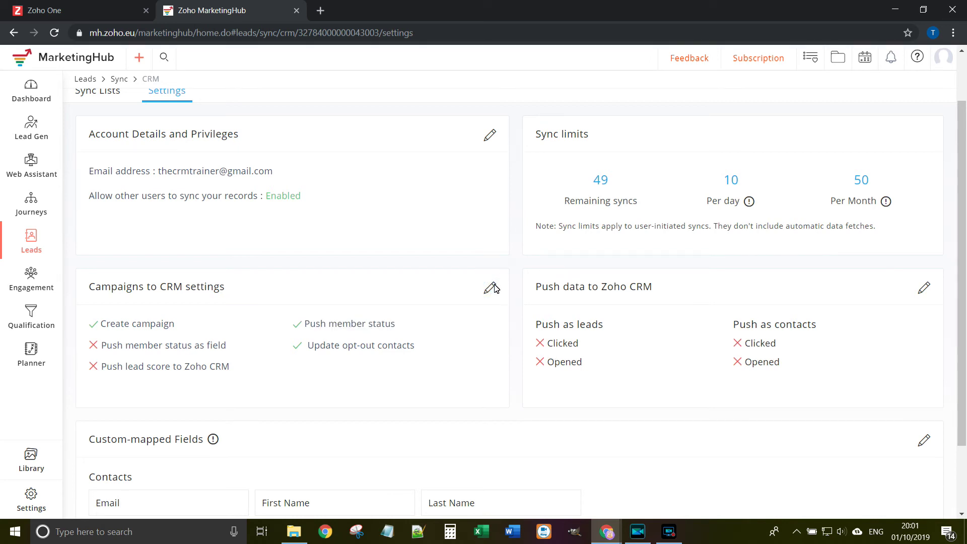
{"action": "scroll", "coordinate": [675, 330], "scroll_direction": "down", "scroll_amount": 1}
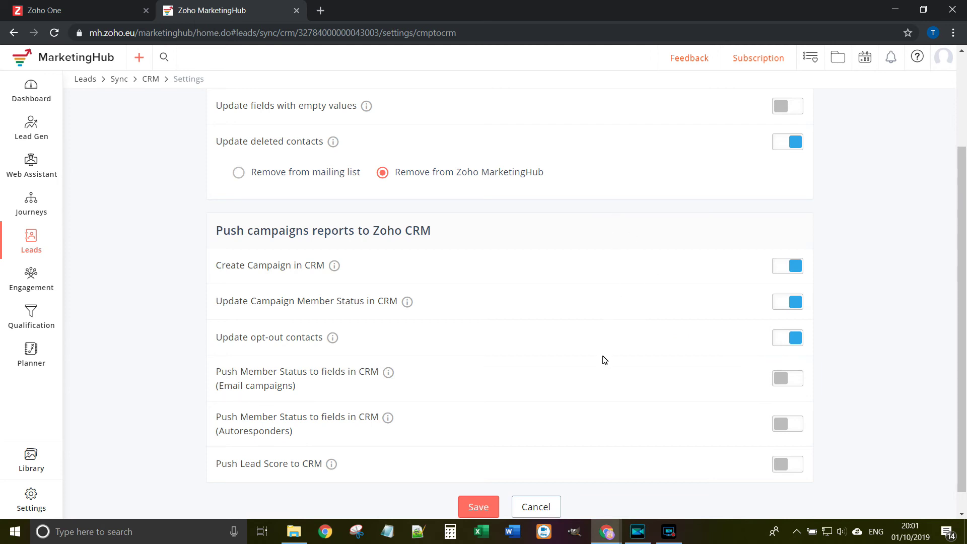
{"action": "scroll", "coordinate": [413, 474], "scroll_direction": "down", "scroll_amount": 1}
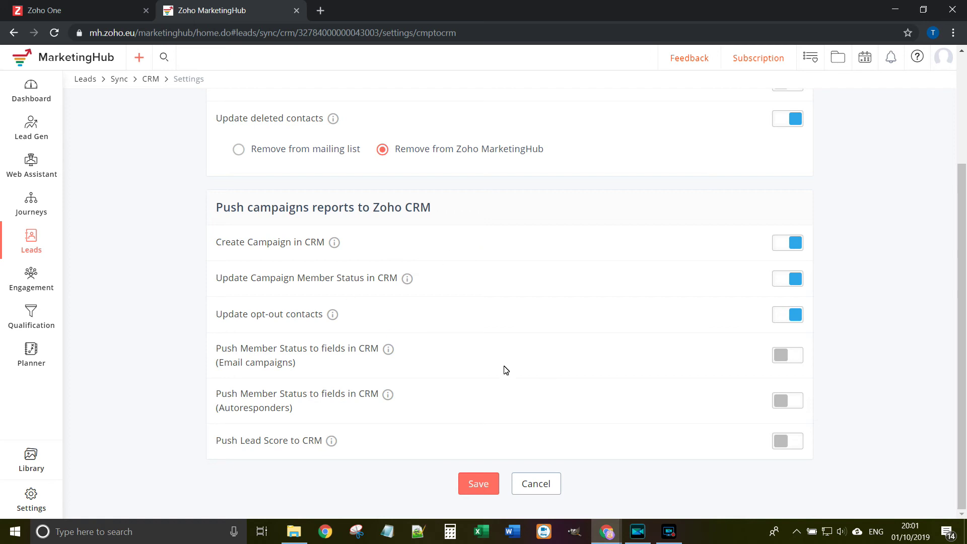
{"action": "left_click", "coordinate": [558, 487]}
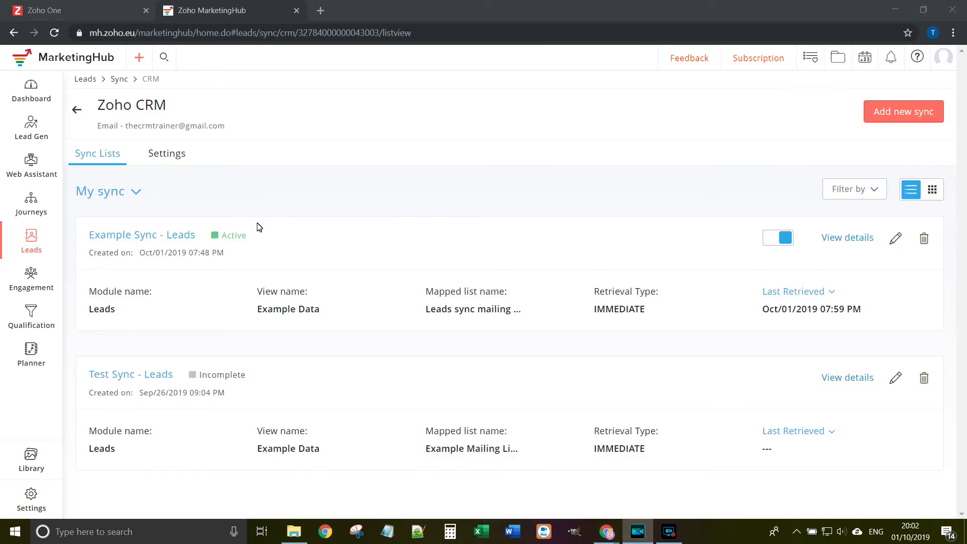
Step: Open the Example Sync - Leads details and examine the breakdown of ignored leads by reason, returning to the sync summary
{"action": "left_click", "coordinate": [158, 235]}
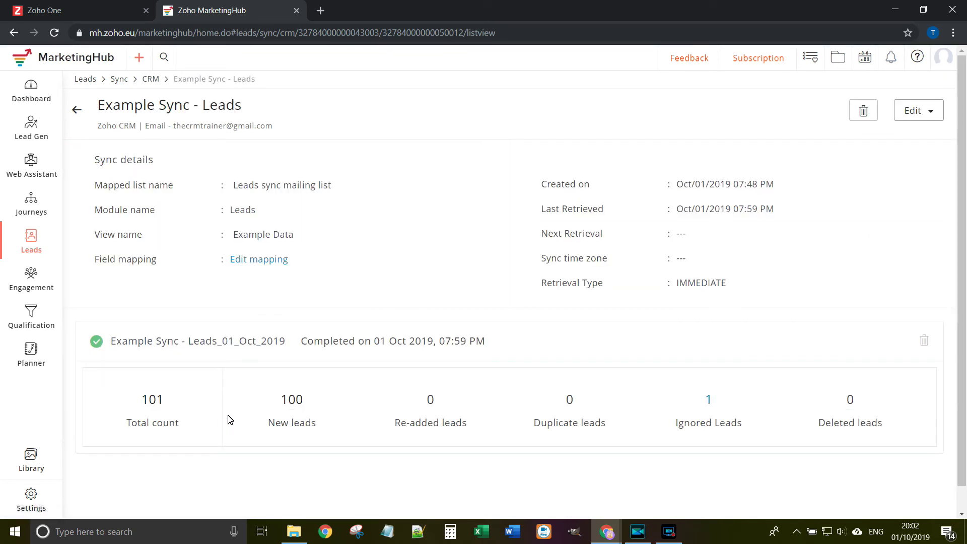
{"action": "left_click", "coordinate": [709, 400]}
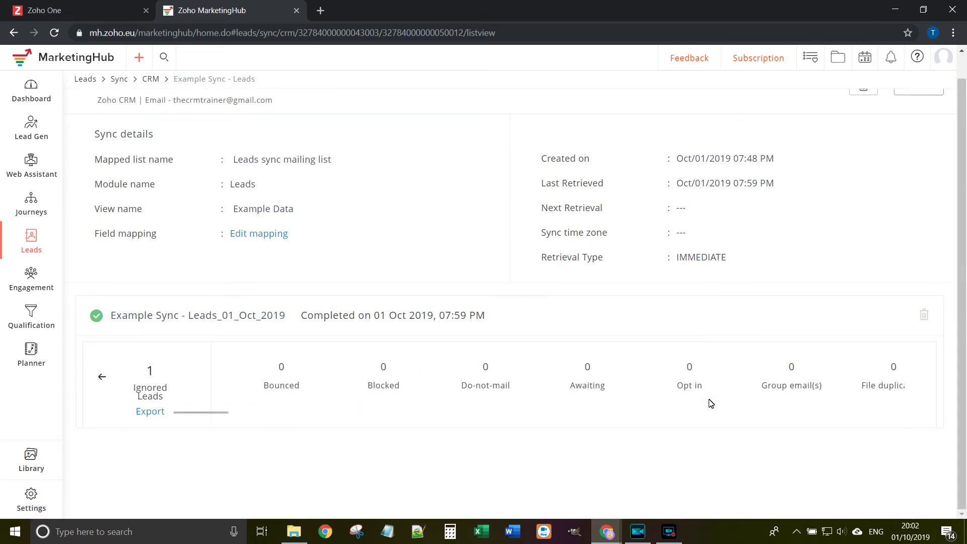
{"action": "left_click_drag", "start_coordinate": [223, 414], "coordinate": [324, 413]}
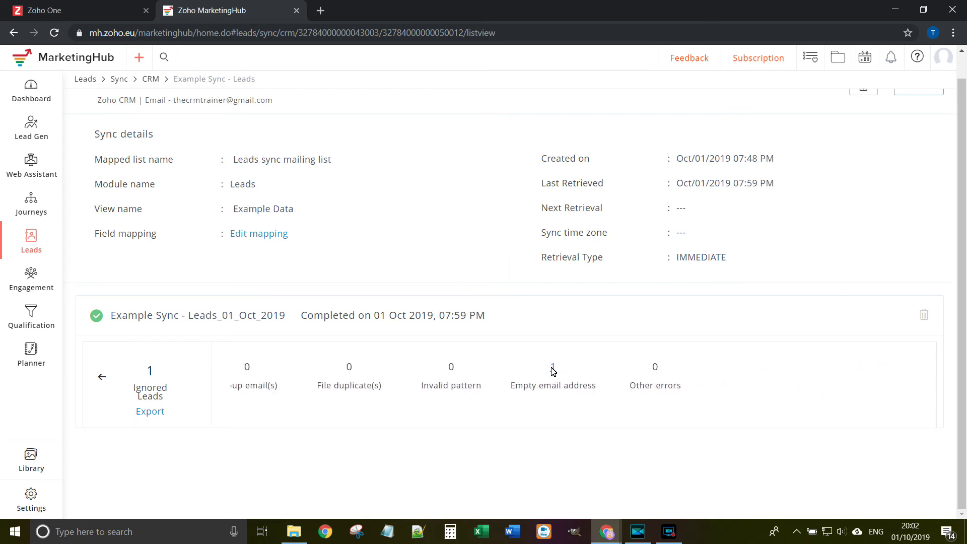
{"action": "left_click_drag", "start_coordinate": [609, 412], "coordinate": [180, 403]}
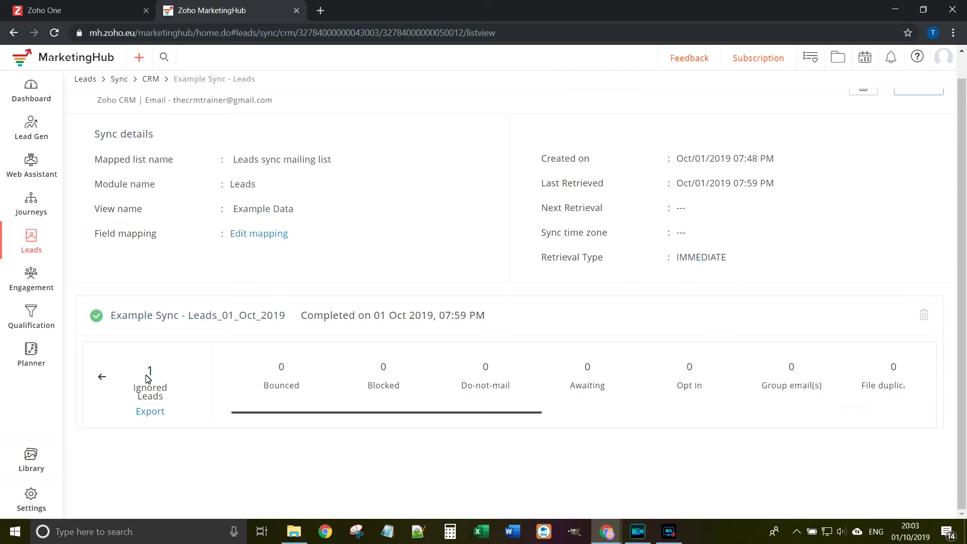
{"action": "left_click", "coordinate": [102, 379]}
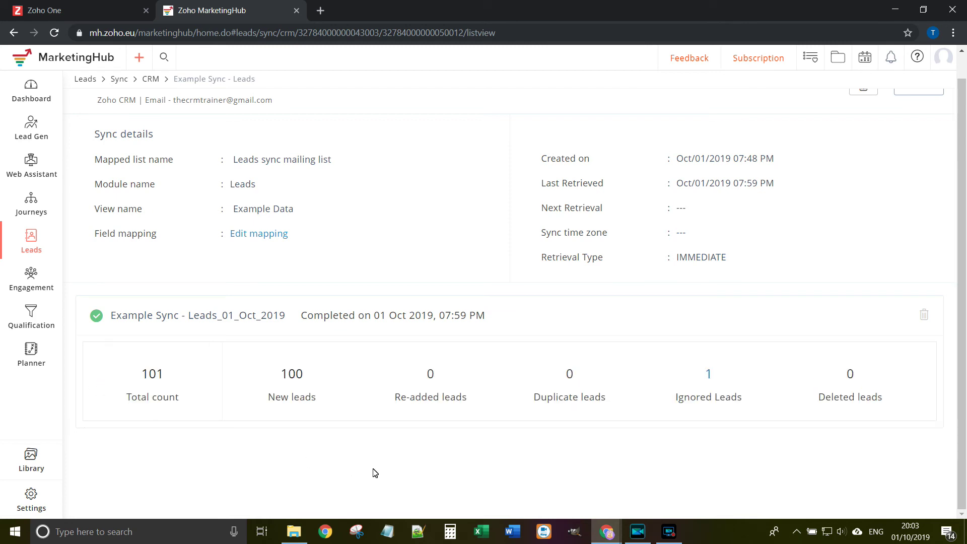